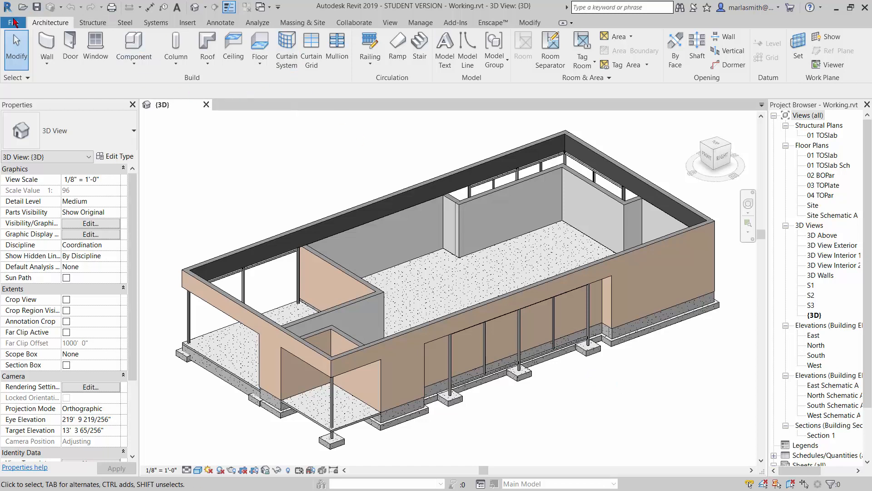
Step: Start a new project and browse for its template in the A01 folder under 0STORAGE, TC, Lectures
left_click(13, 22)
mouse_move(38, 67)
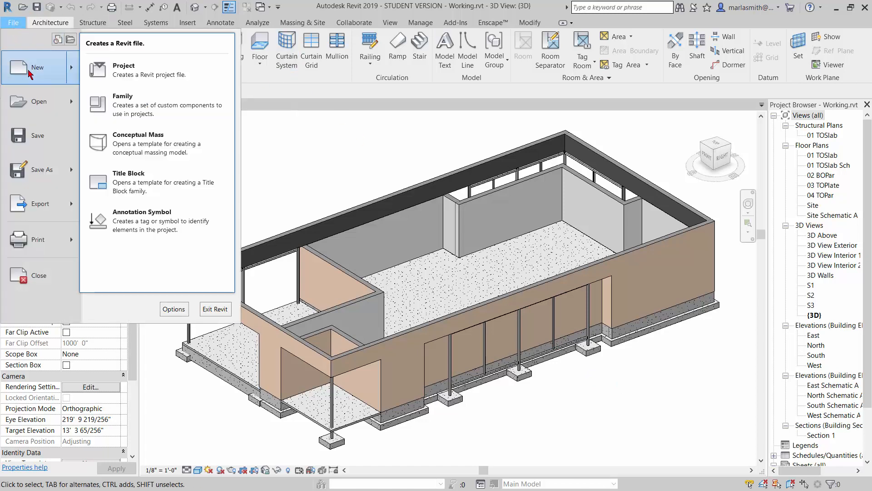
left_click(128, 73)
left_click(495, 229)
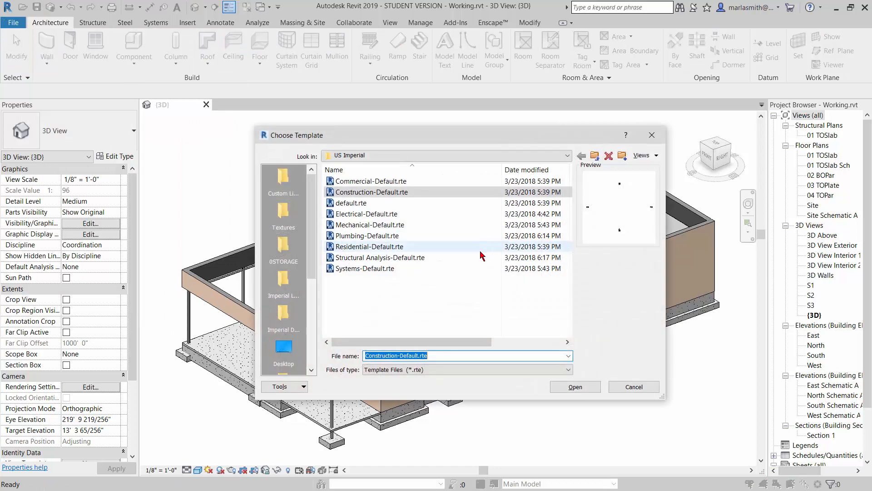
left_click(284, 248)
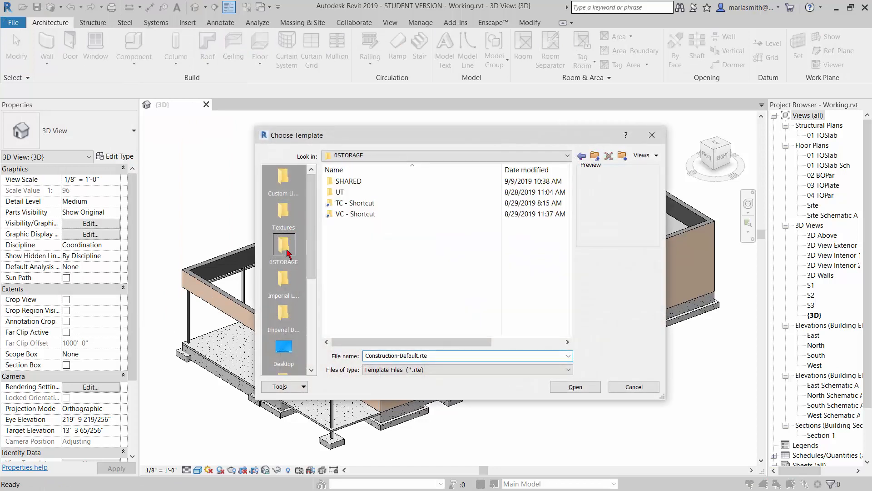
double_click(354, 205)
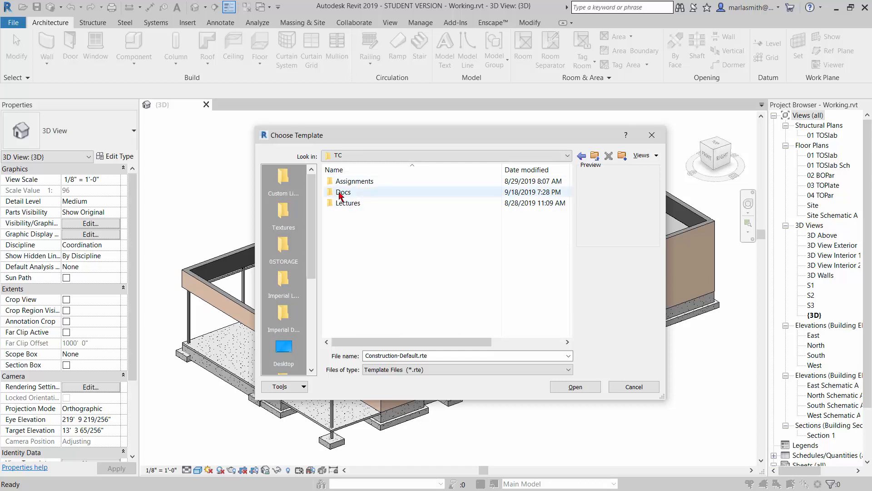
left_click(345, 206)
double_click(346, 204)
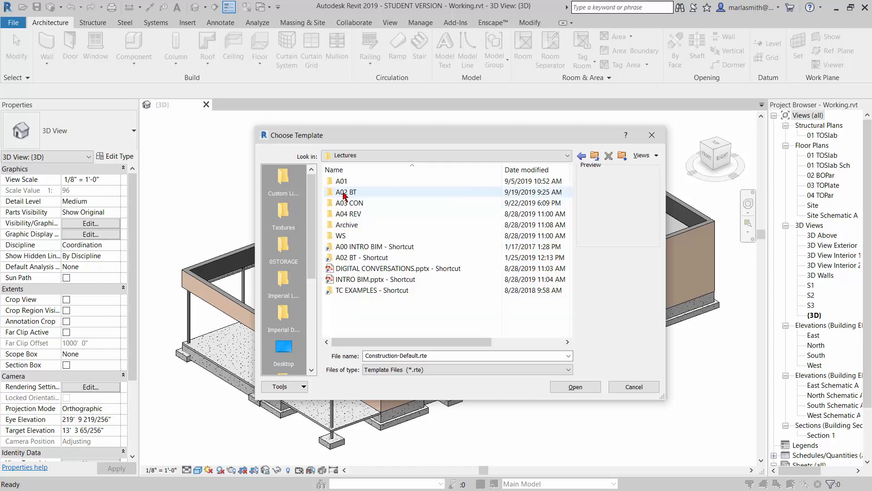
double_click(343, 182)
double_click(343, 182)
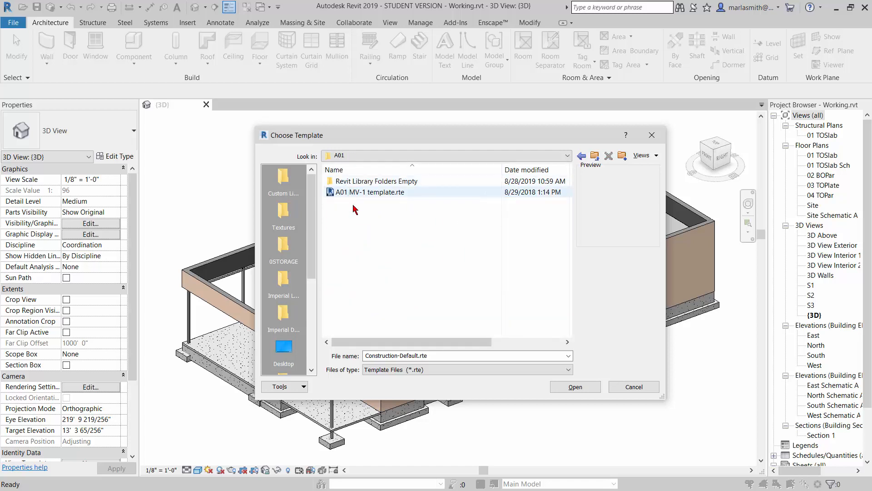
Step: Create the project from the template file A01 MV-1 template.rte
left_click(356, 192)
left_click(576, 387)
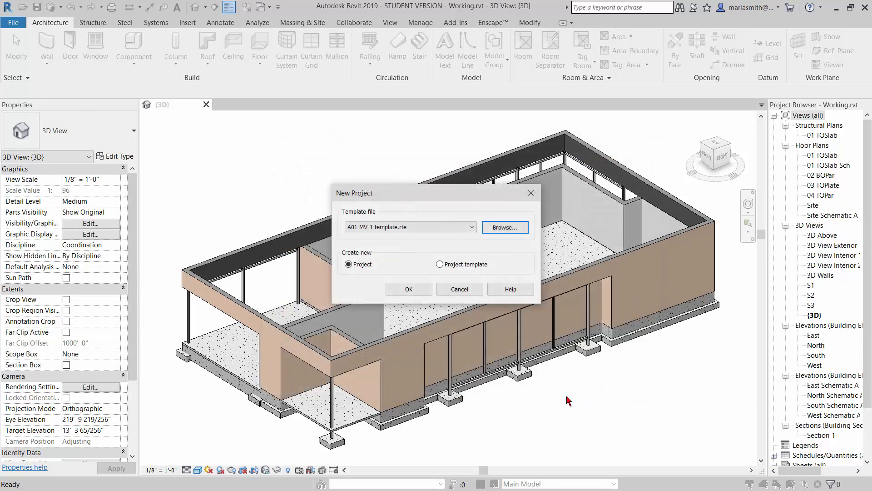
left_click(409, 289)
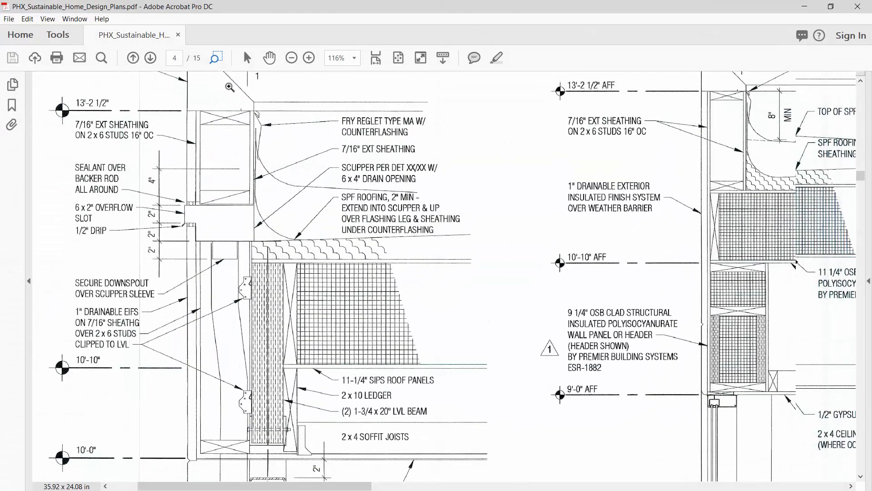
Step: In the Acrobat plan set, examine the level heights in the soffit detail and wall section on sheet A3.01, then return to Revit
left_click(398, 57)
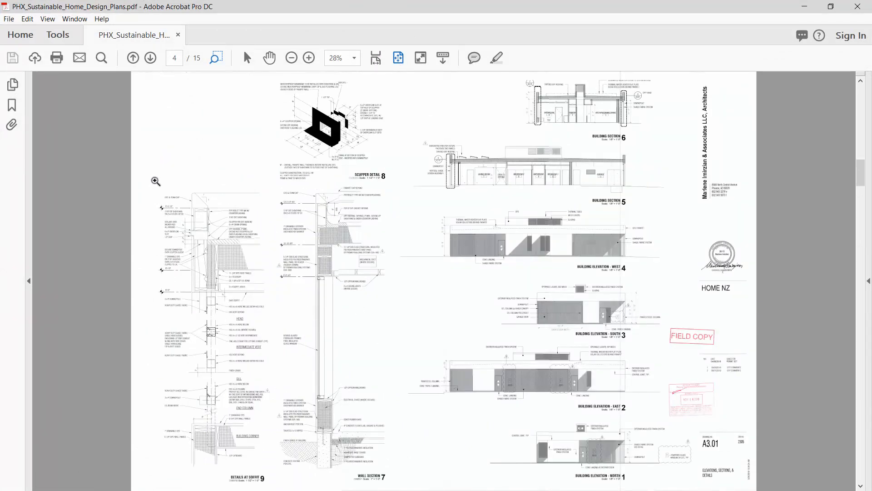
left_click_drag(155, 180, 394, 306)
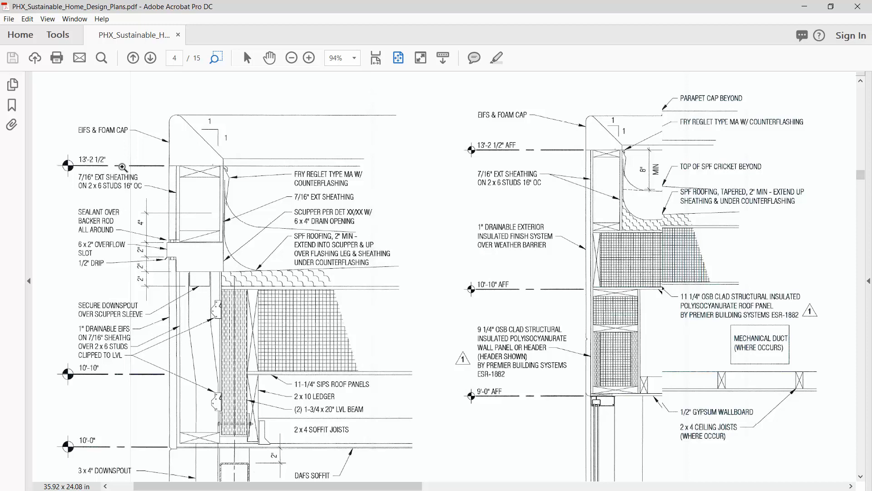
left_click(804, 11)
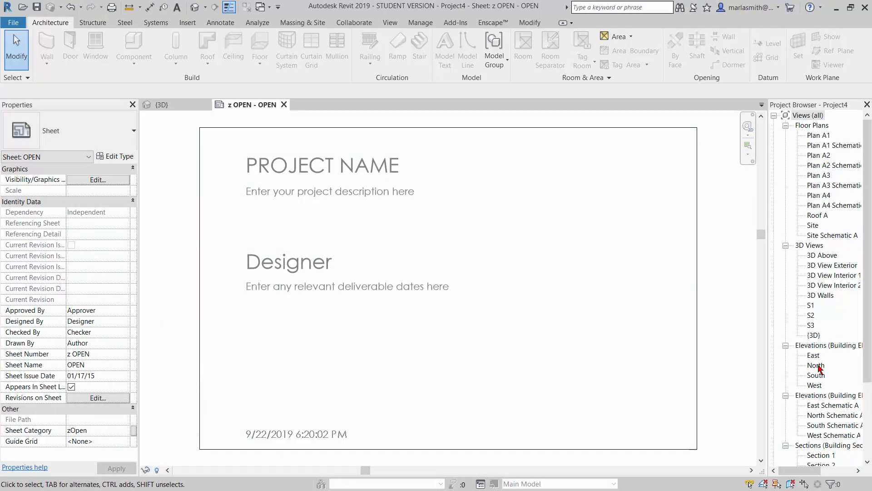
Step: In the South elevation, rename level Plan A1 as 01 TOSlab and rename its corresponding views too
double_click(816, 375)
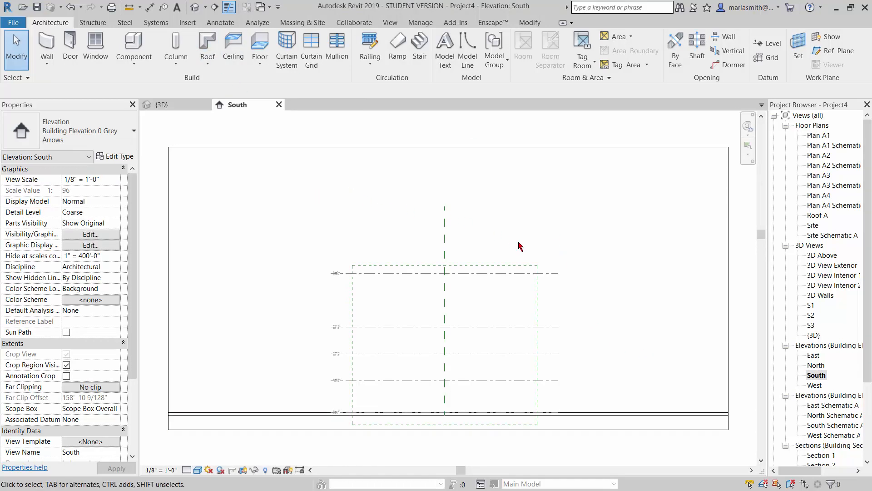
scroll(323, 412, "up", 4)
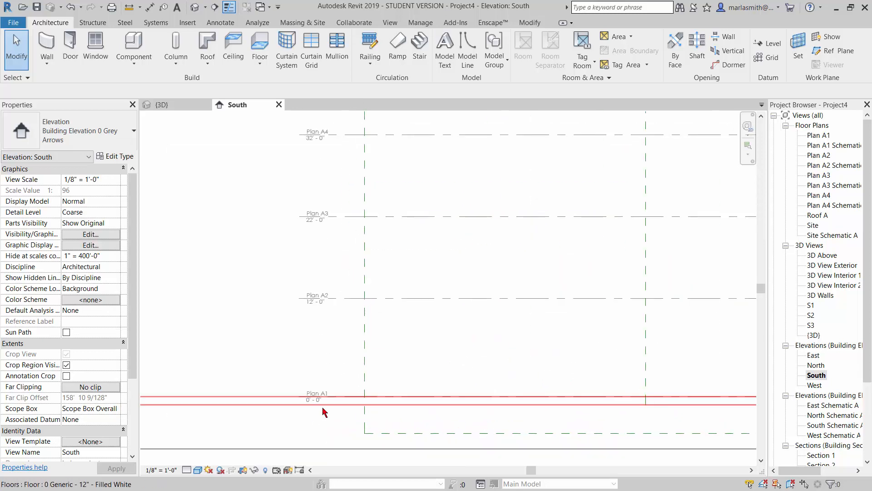
scroll(321, 402, "up", 2)
double_click(312, 377)
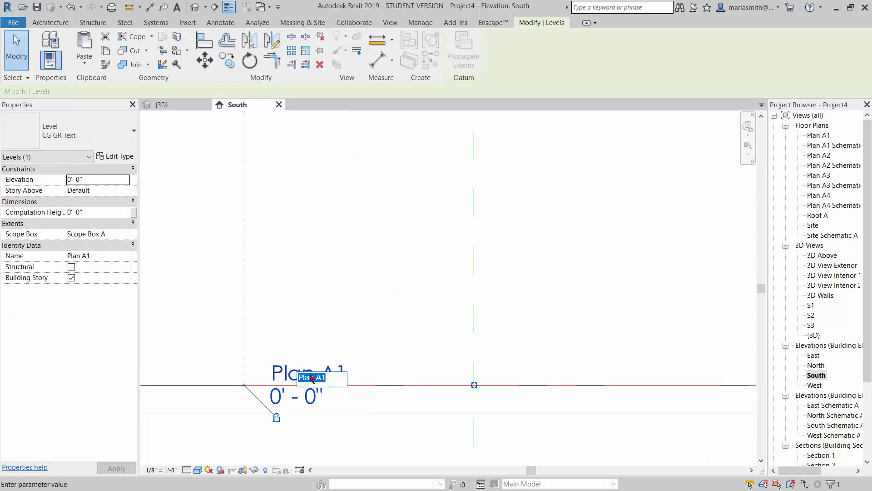
type("T")
type("01")
key("Return")
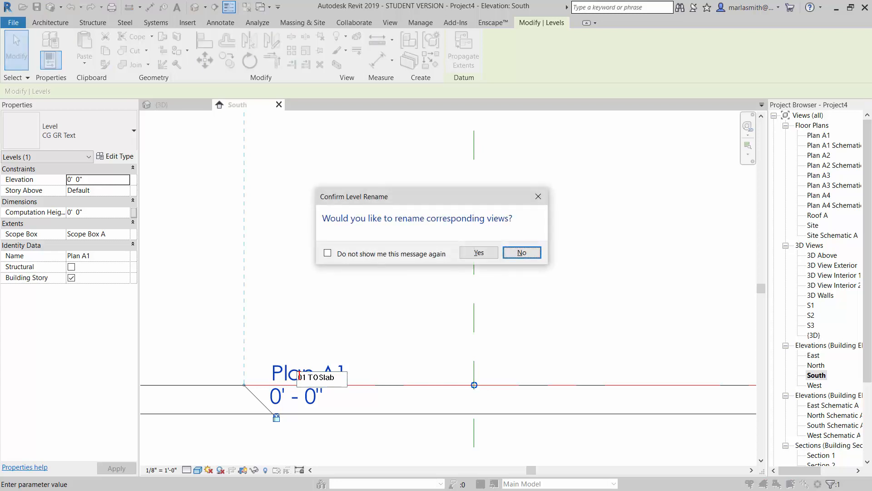
left_click(489, 257)
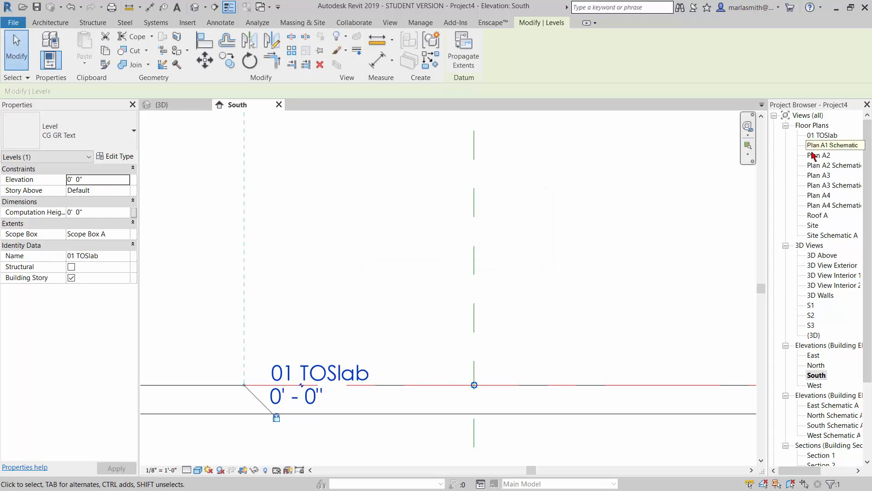
Step: Rename the Plan A1 Schematic floor plan view as 01 TOSlab Sch
left_click(817, 147)
left_click(816, 148)
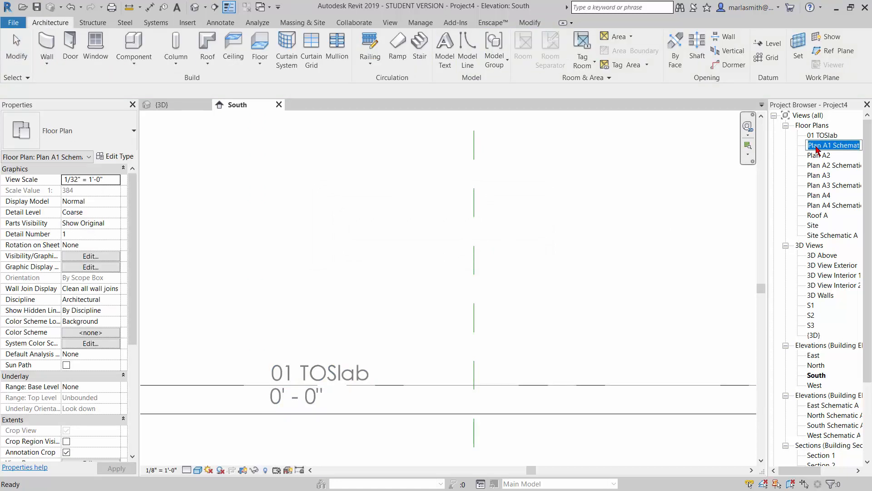
type("0")
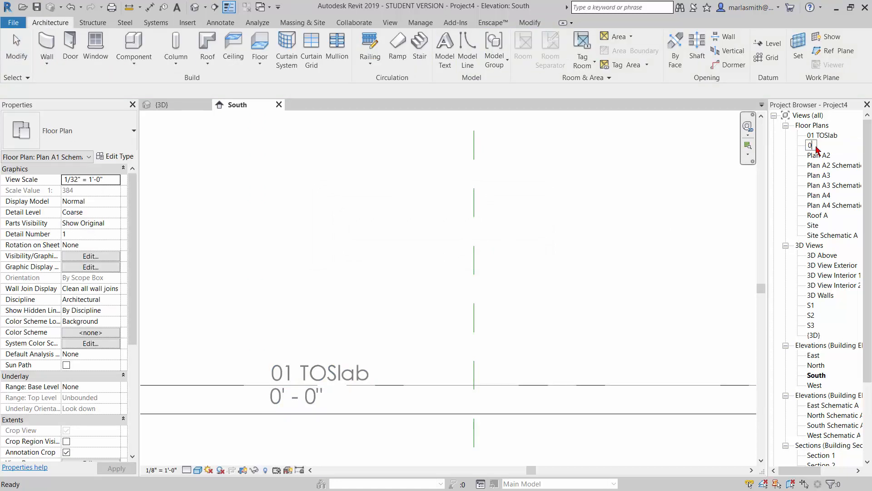
type("1 TOSlabeSch")
key("Return")
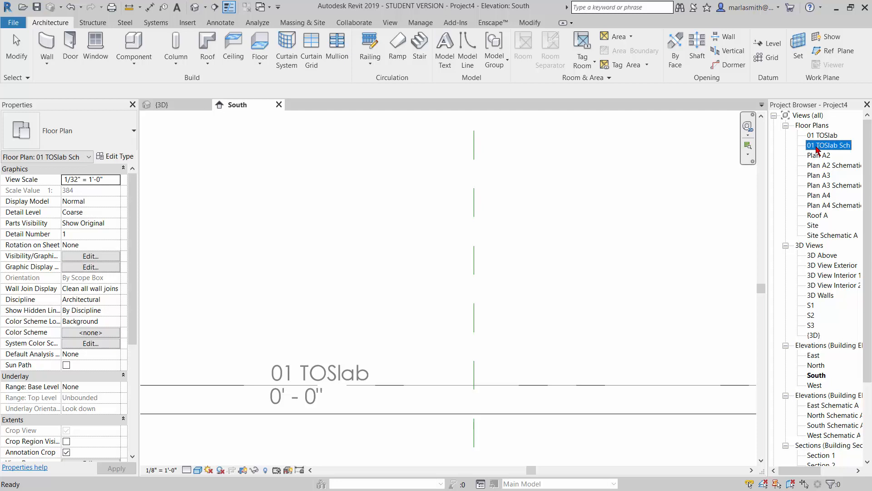
left_click(412, 300)
Step: Rename level Plan A2 as BOPar in the South elevation, including its corresponding views
scroll(450, 409, "down", 2)
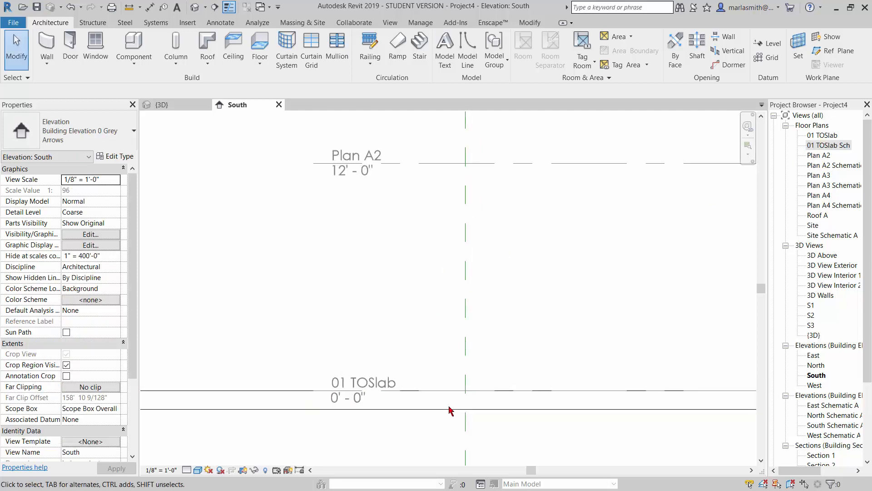
scroll(449, 407, "down", 2)
scroll(422, 212, "up", 3)
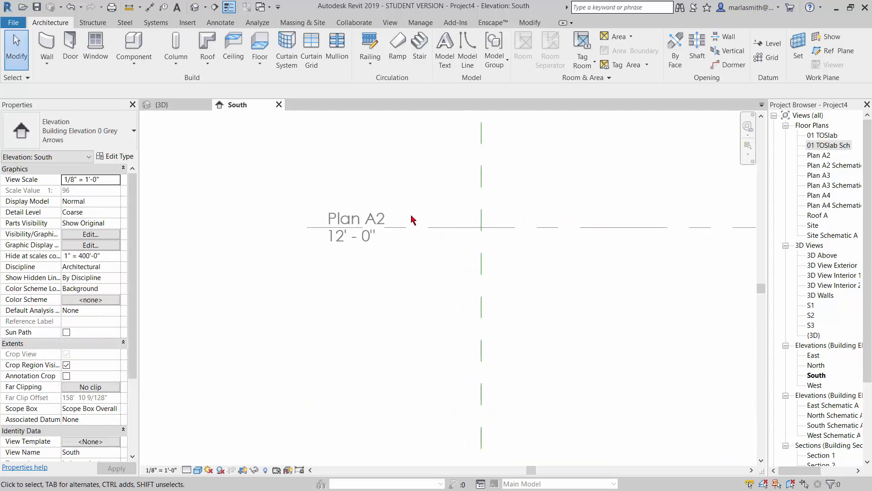
left_click(368, 219)
left_click(366, 220)
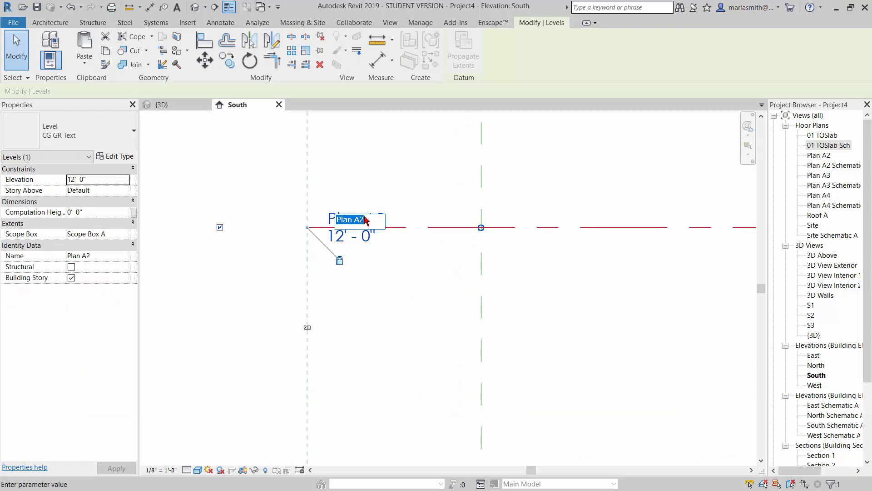
type("BOPar")
key("Return")
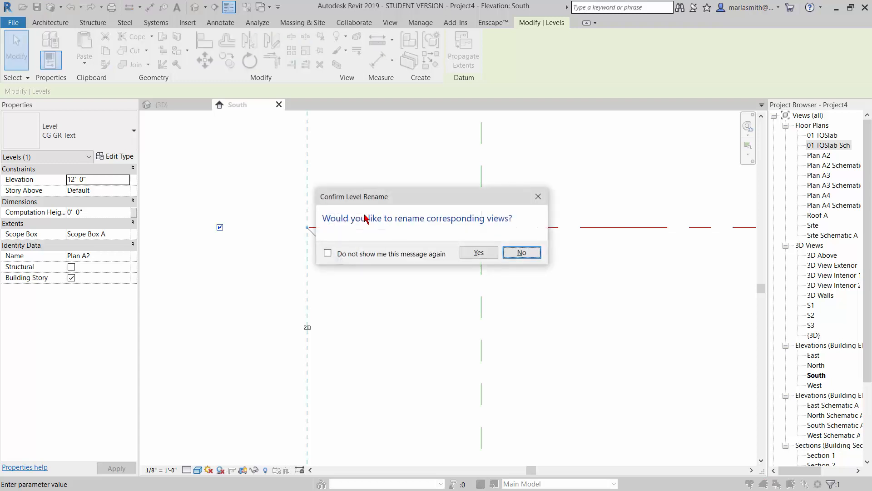
left_click(495, 256)
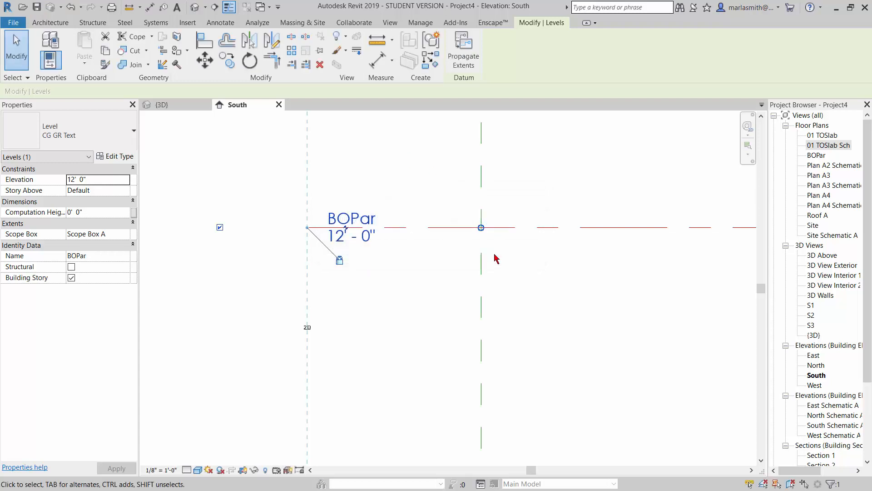
Step: Set the elevation of the BOPar level to 10'-0"
left_click(363, 243)
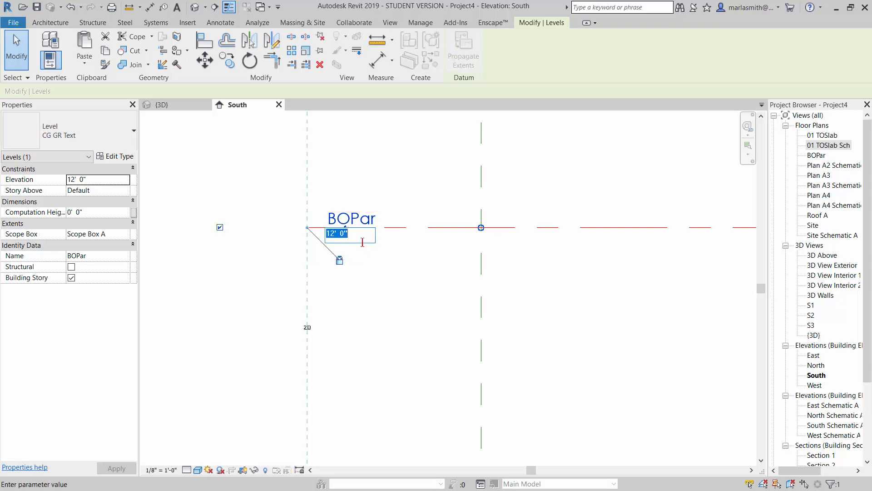
type("10")
key("Return")
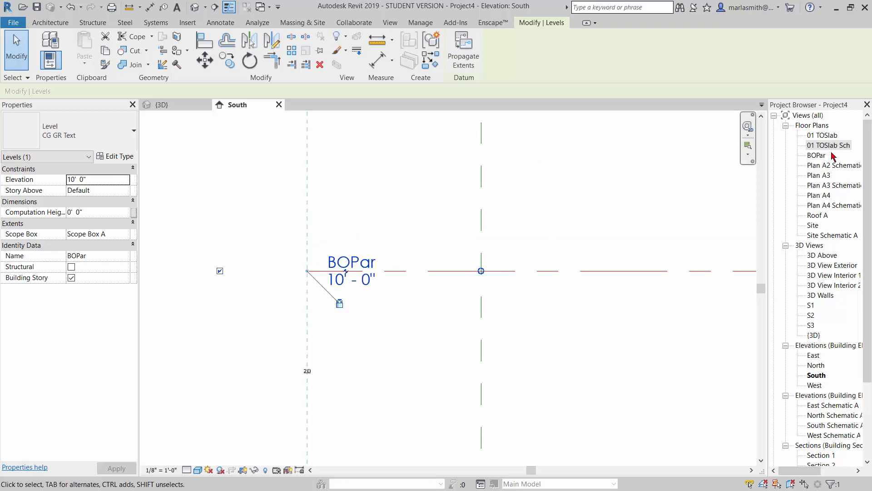
Step: Rename the BOPar floor plan view as 02 BOPar and apply the name to the corresponding level and views
left_click(817, 155)
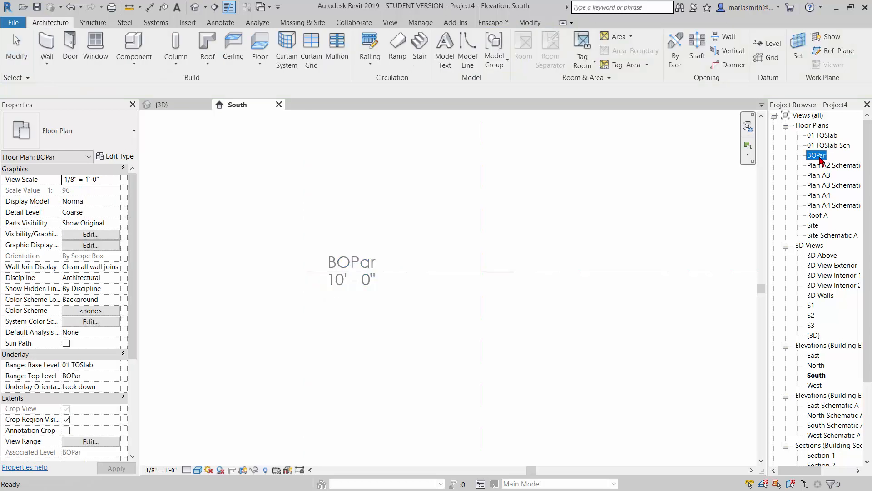
right_click(821, 159)
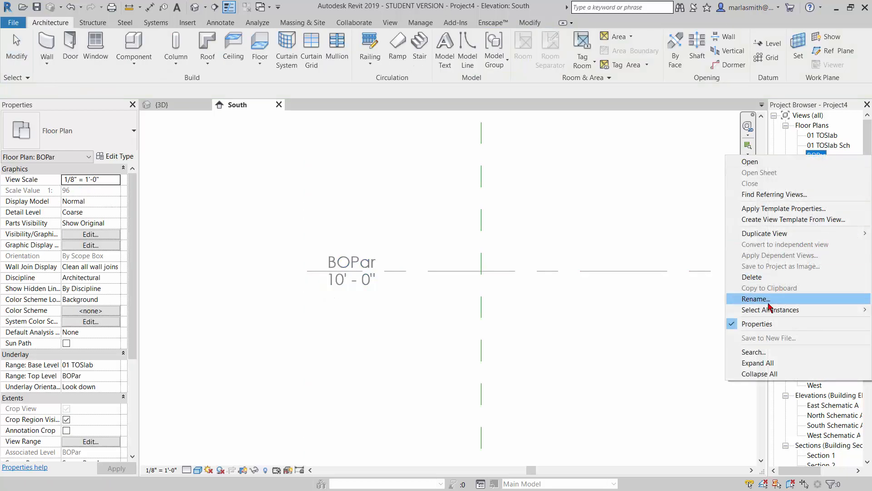
left_click(756, 299)
left_click(808, 156)
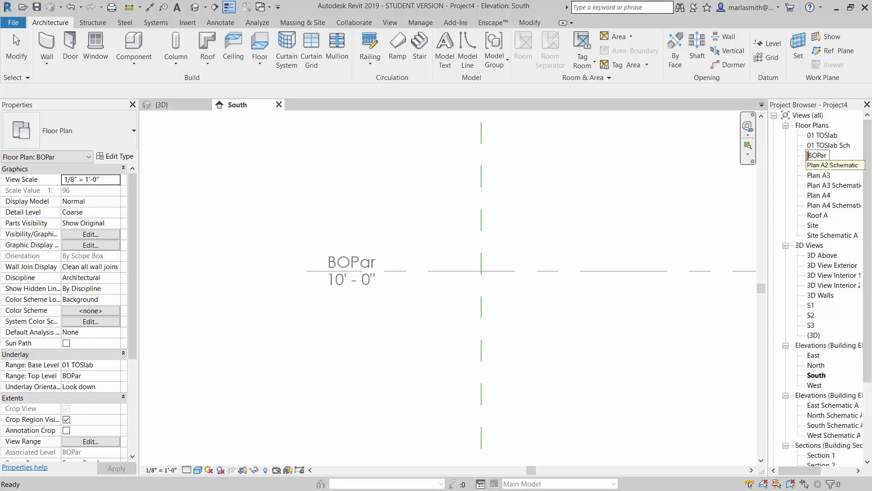
type("02")
key("Return")
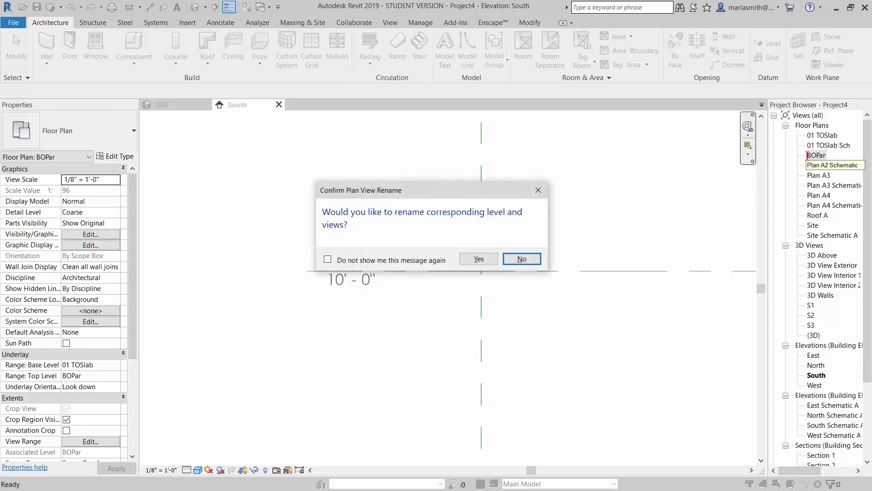
left_click(480, 259)
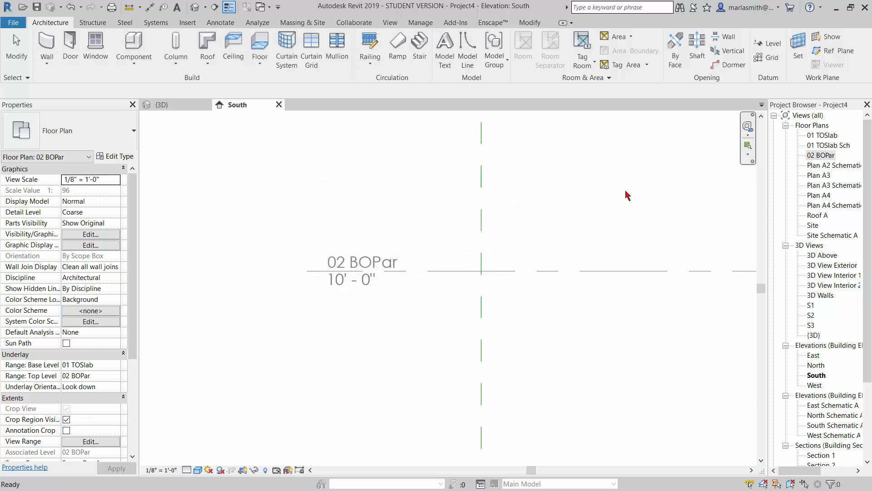
Step: Delete the Plan A2 Schematic floor plan view
left_click(827, 167)
right_click(826, 167)
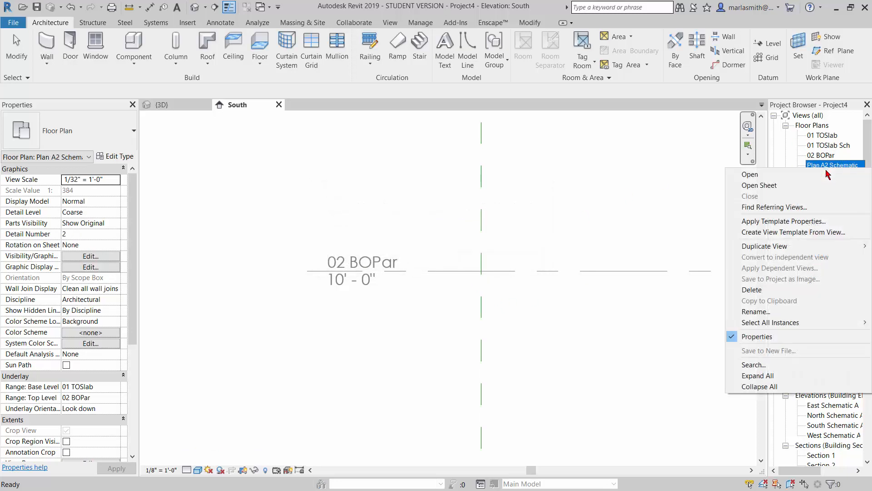
left_click(798, 292)
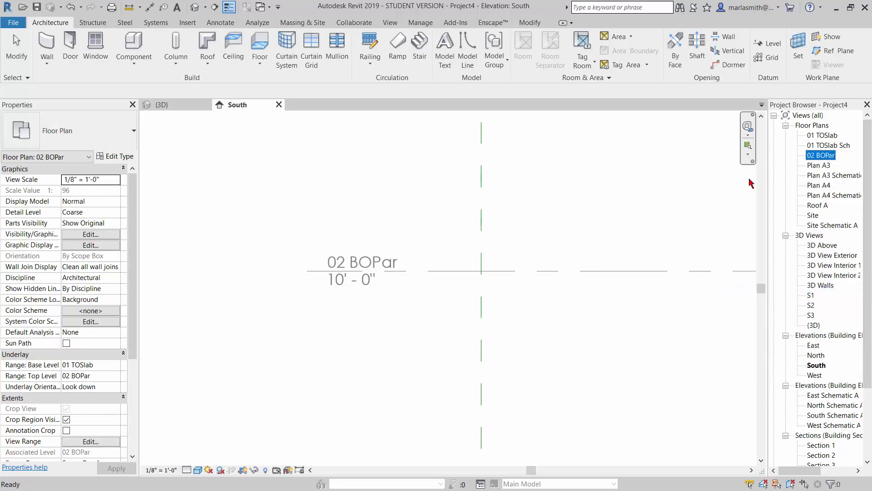
Step: Rename level Plan A3 as 03 TOPlate in the South elevation, including its corresponding views
scroll(476, 416, "down", 2)
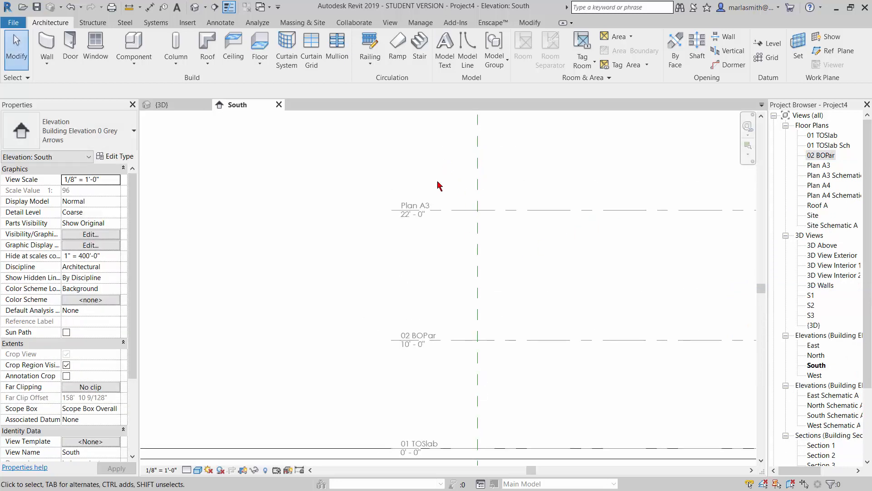
scroll(418, 200, "up", 3)
left_click(414, 219)
left_click(415, 218)
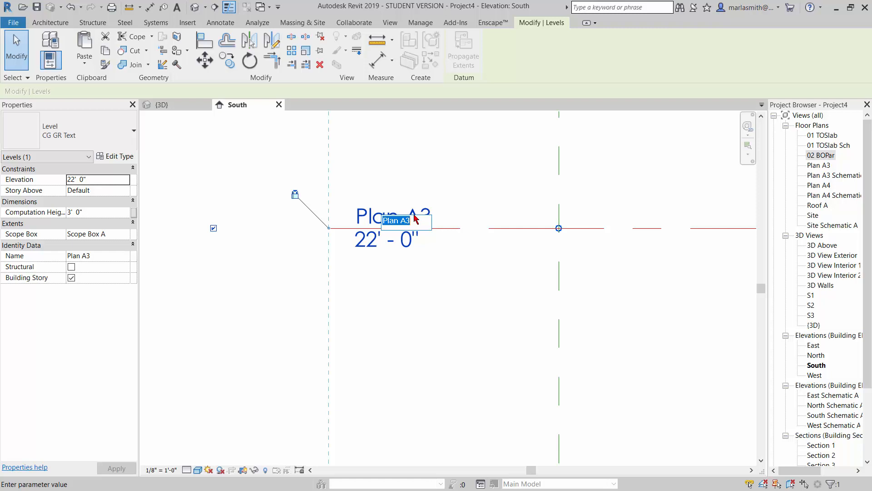
type("T")
type("03")
key("Return")
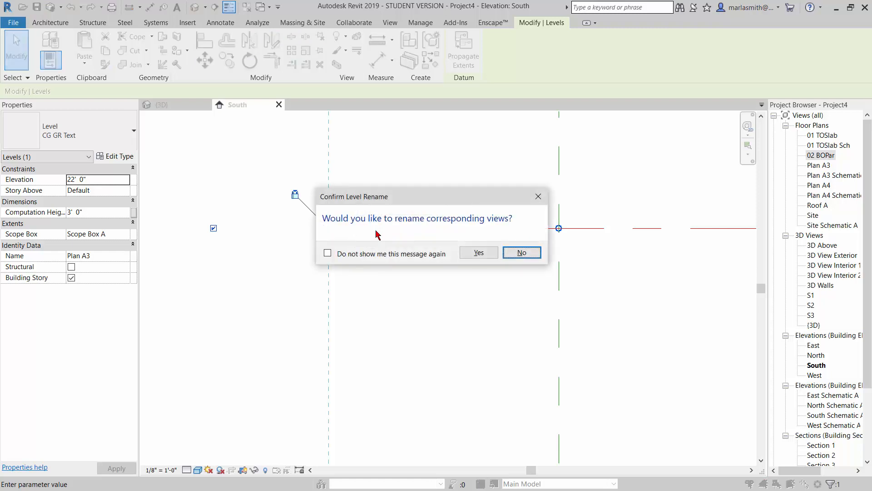
left_click(490, 253)
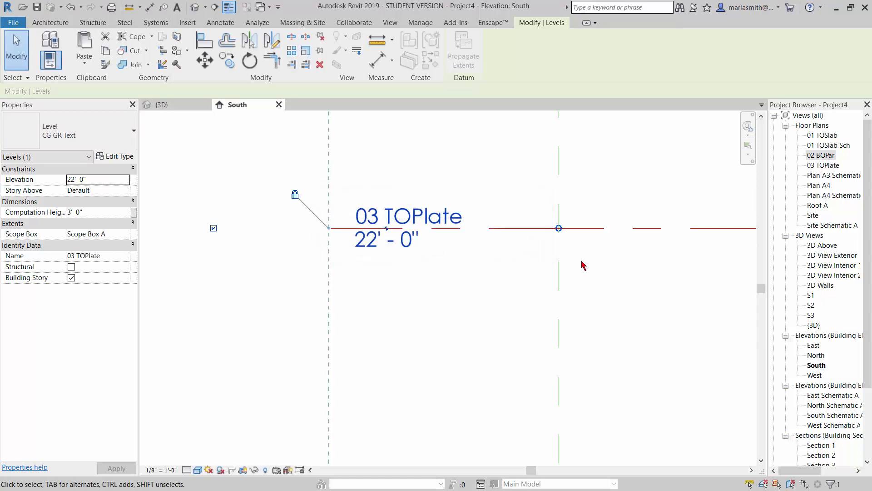
Step: Delete the Plan A3 Schematic floor plan view
left_click(820, 175)
right_click(820, 176)
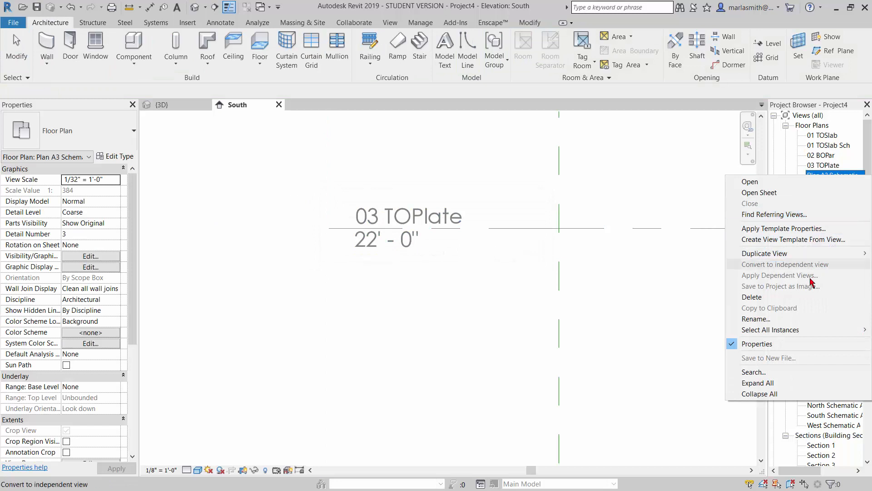
left_click(758, 297)
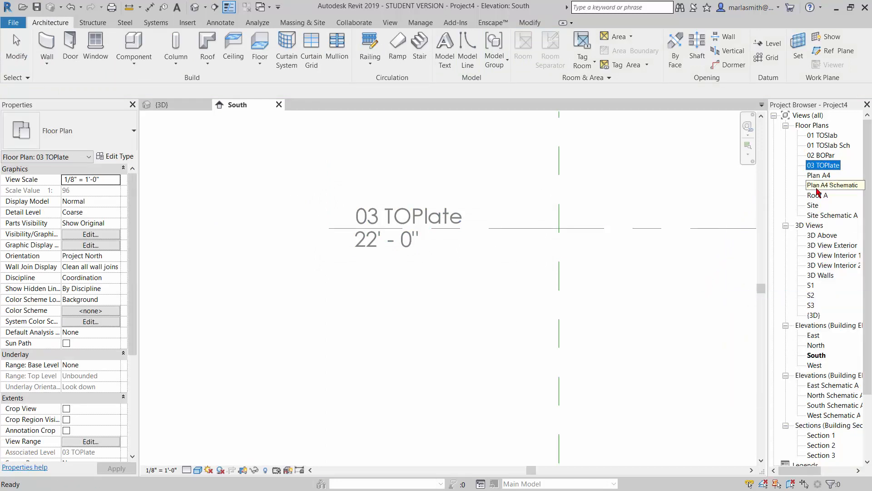
Step: Set the elevation of the 03 TOPlate level to 10'-10"
left_click(467, 351)
scroll(466, 364, "down", 4)
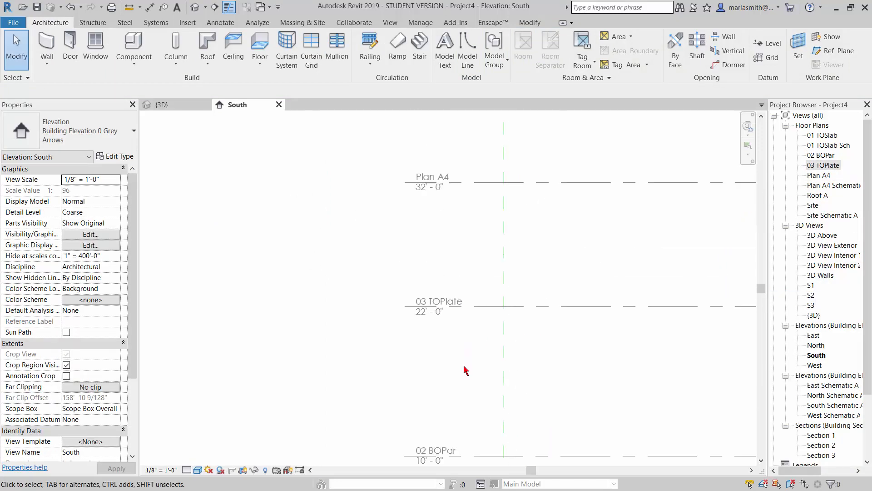
left_click(435, 321)
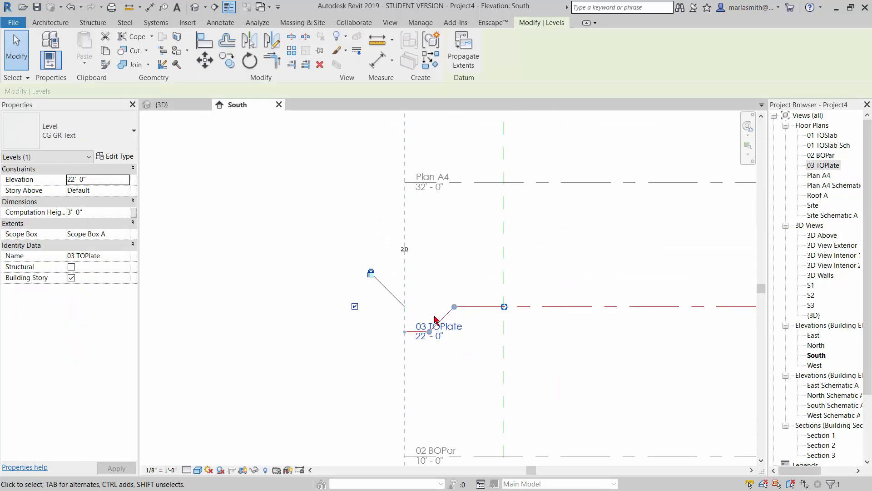
left_click(422, 337)
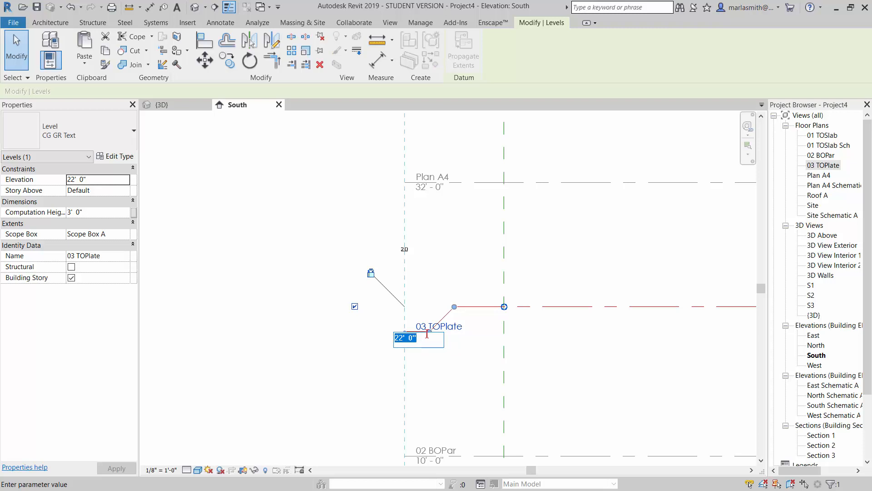
type("10 10")
key("Return")
scroll(427, 340, "down", 2)
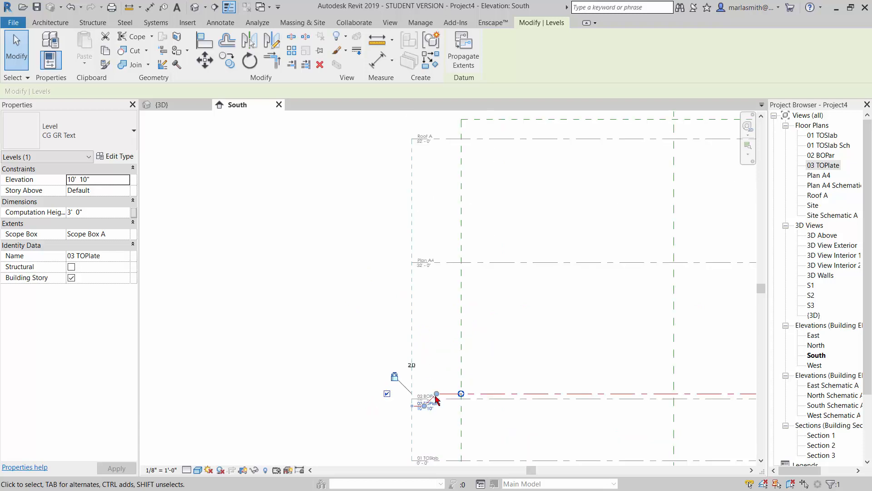
Step: Move the 03 TOPlate label back in line with its level line, removing the elbow
scroll(428, 419, "up", 2)
left_click_drag(422, 396, 418, 369)
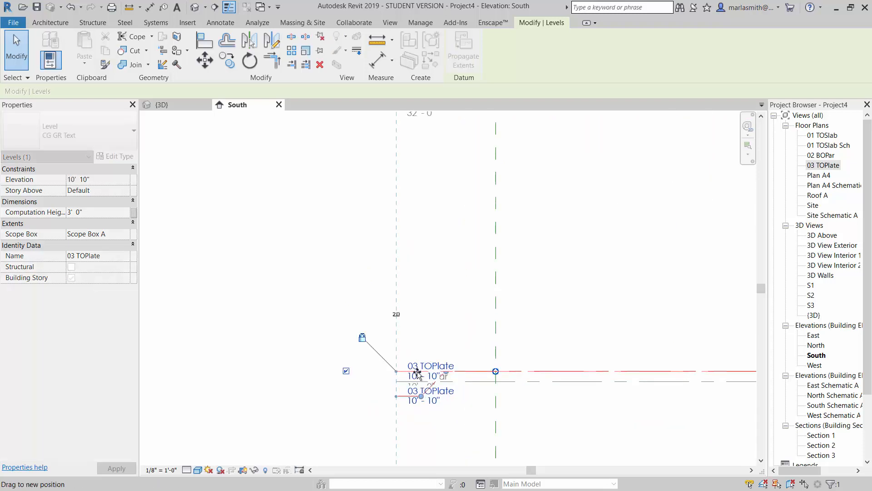
left_click(450, 302)
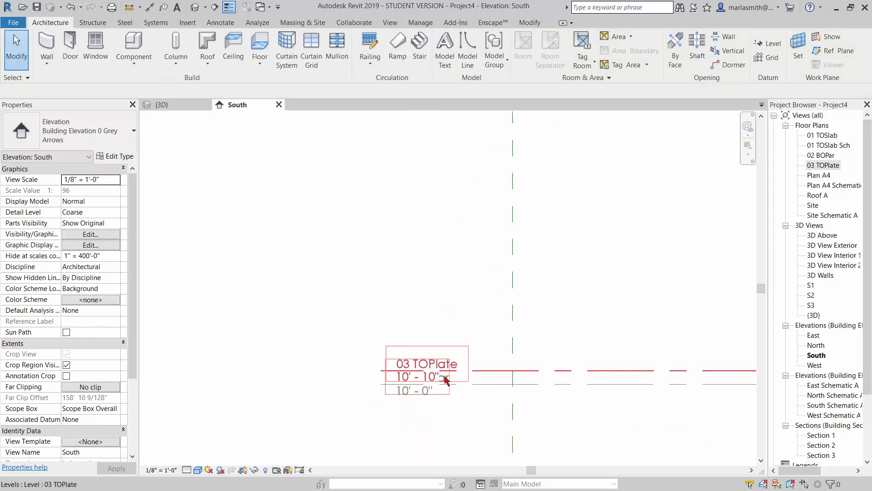
Step: Rename level Plan A4 as 04 TOPar, including its corresponding views
scroll(457, 427, "down", 2)
scroll(460, 240, "up", 2)
scroll(418, 236, "up", 2)
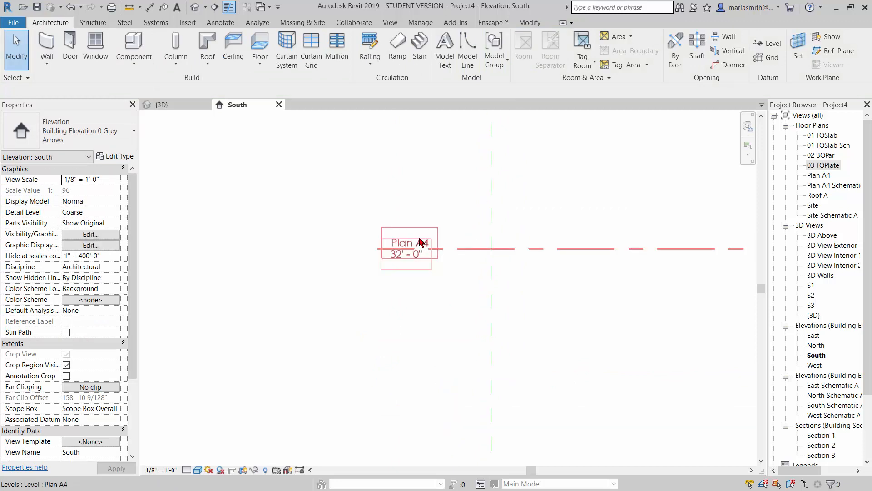
left_click(422, 249)
left_click(426, 253)
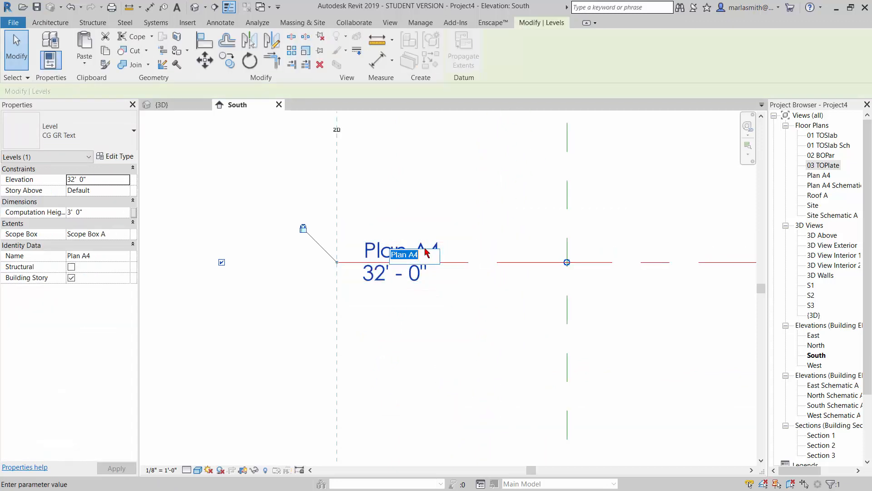
type("TOPar")
key("Home")
type("04")
key("Return")
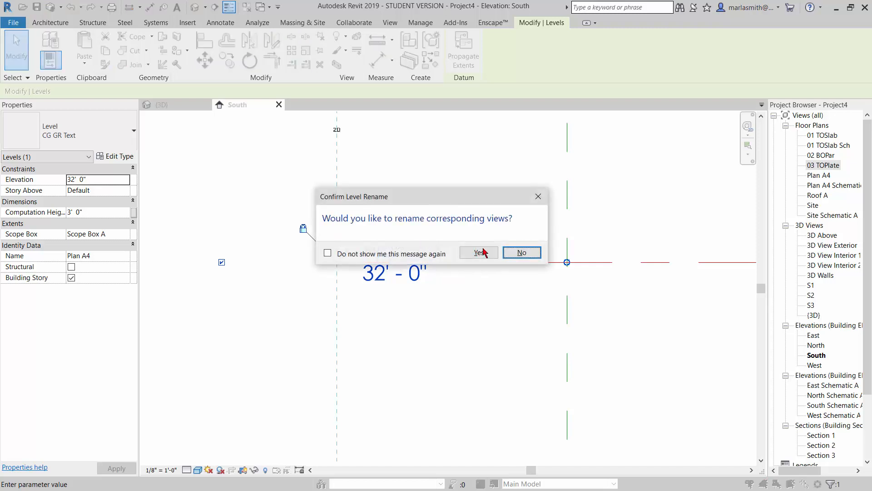
left_click(479, 253)
Step: Set the elevation of the 04 TOPar level to 13'-2 1/2"
left_click(384, 284)
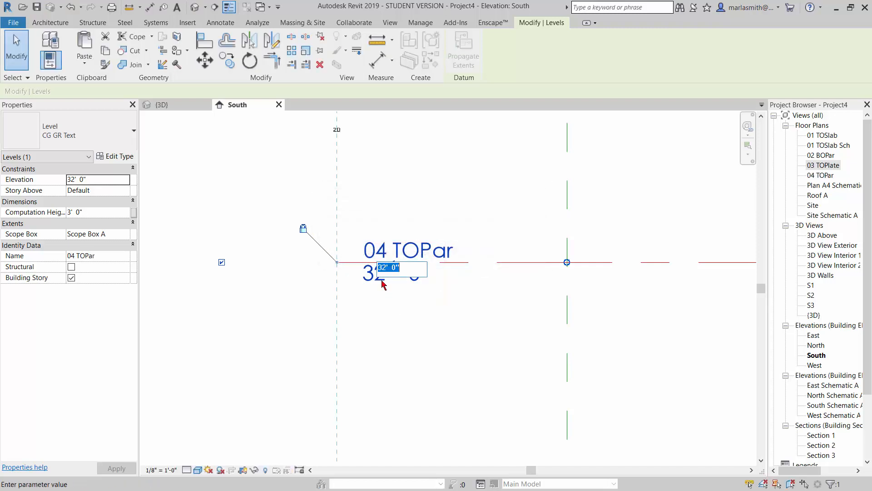
type("13 2.5")
key("Return")
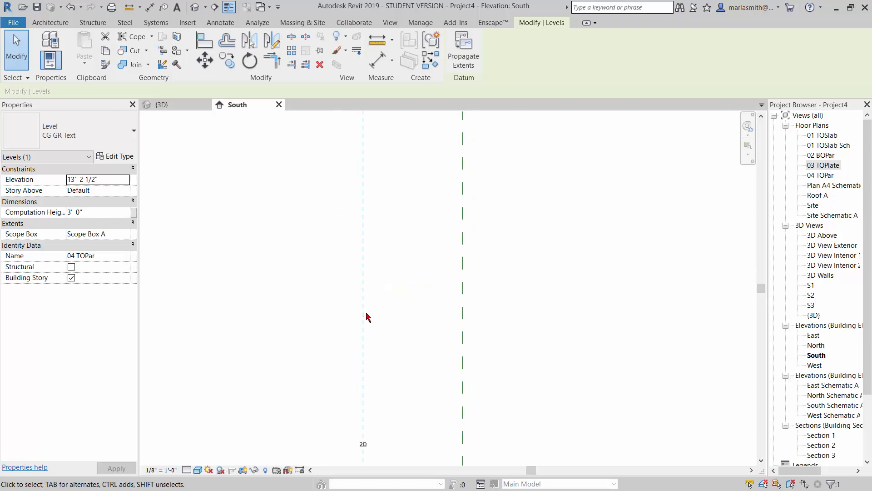
Step: Delete the Roof A level together with its floor plan view
scroll(369, 314, "down", 5)
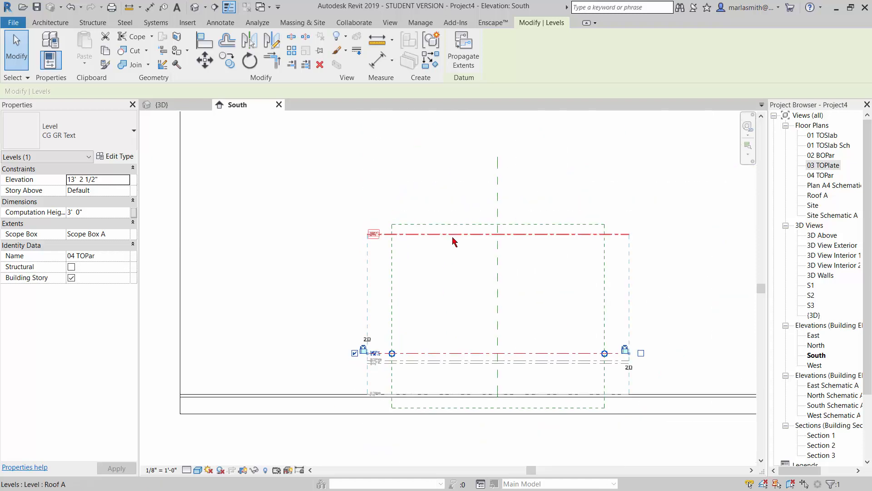
left_click(450, 234)
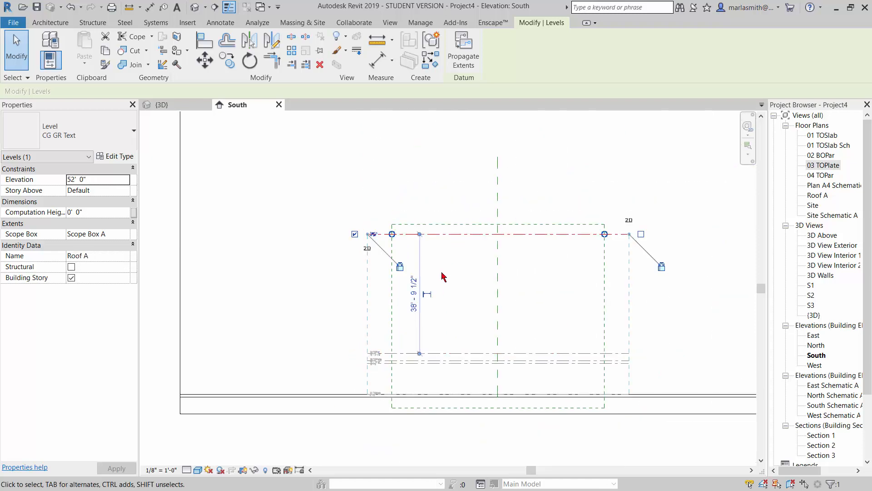
key("Delete")
left_click(478, 290)
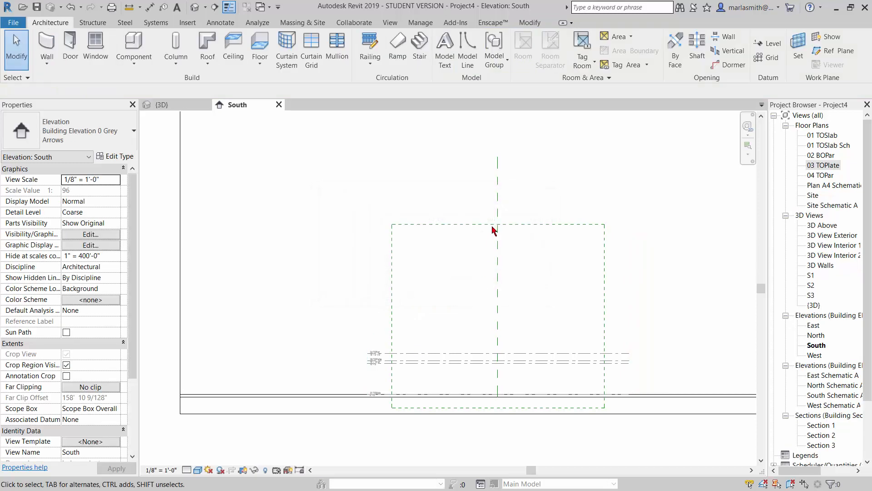
Step: Lower the top edge of Scope Box A to just above the 04 TOPar level
left_click(493, 231)
left_click_drag(499, 228, 498, 340)
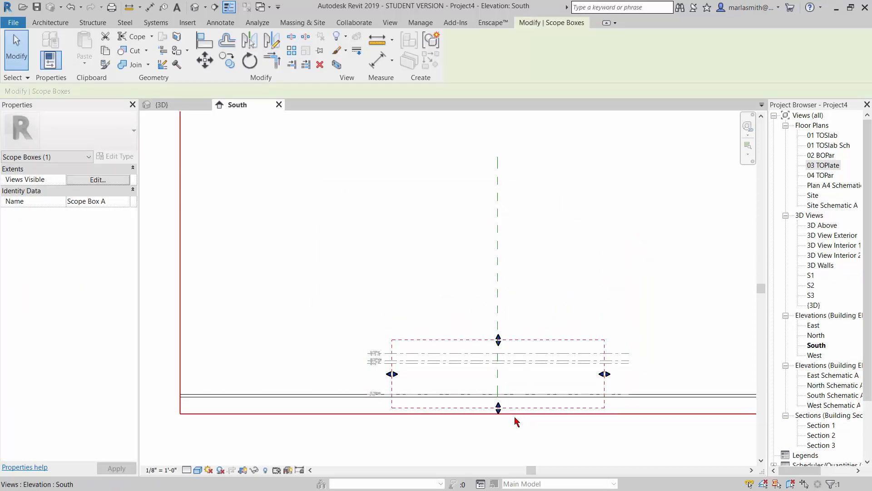
Step: Remove the generic 12" base floor at the 01 TOSlab level from the South elevation
left_click(342, 395)
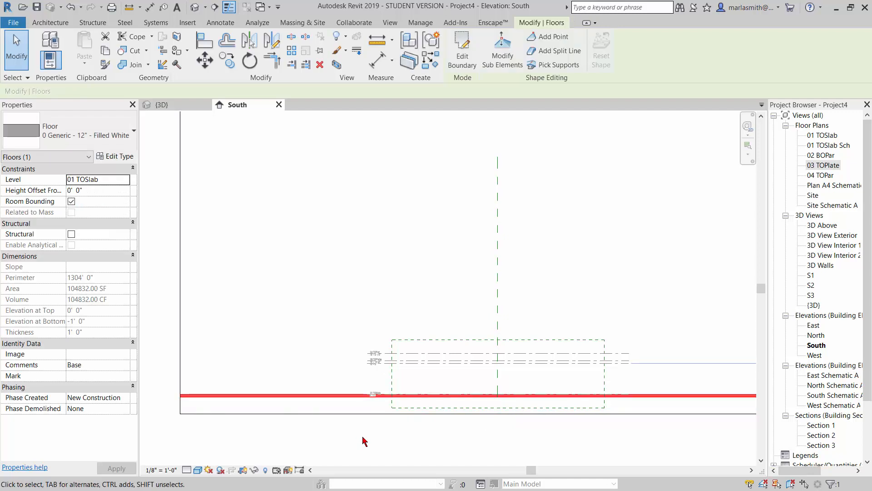
left_click(362, 442)
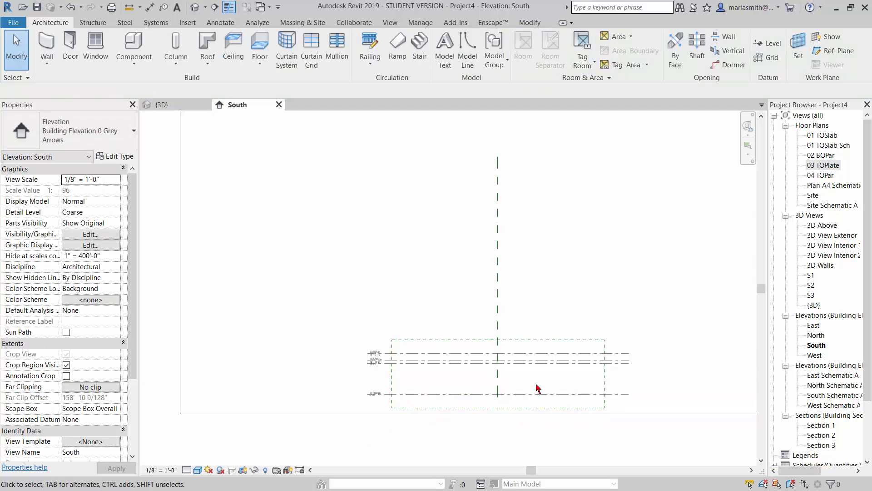
scroll(544, 391, "up", 3)
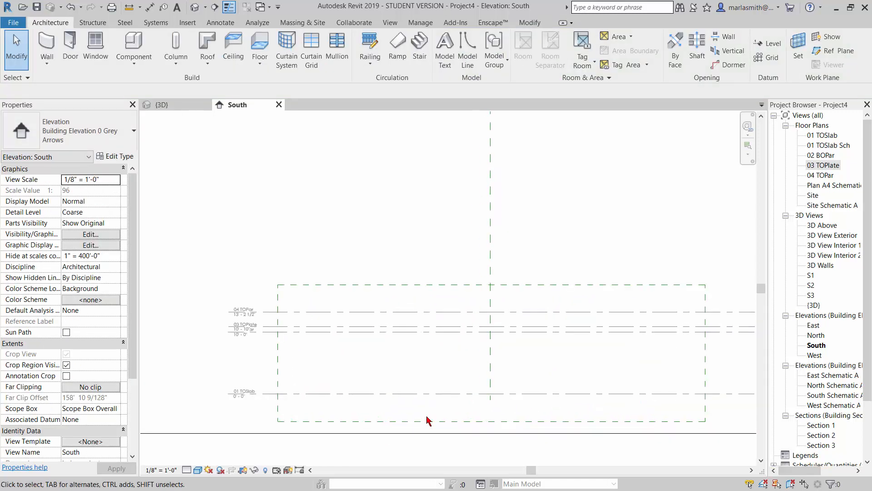
scroll(427, 420, "up", 1)
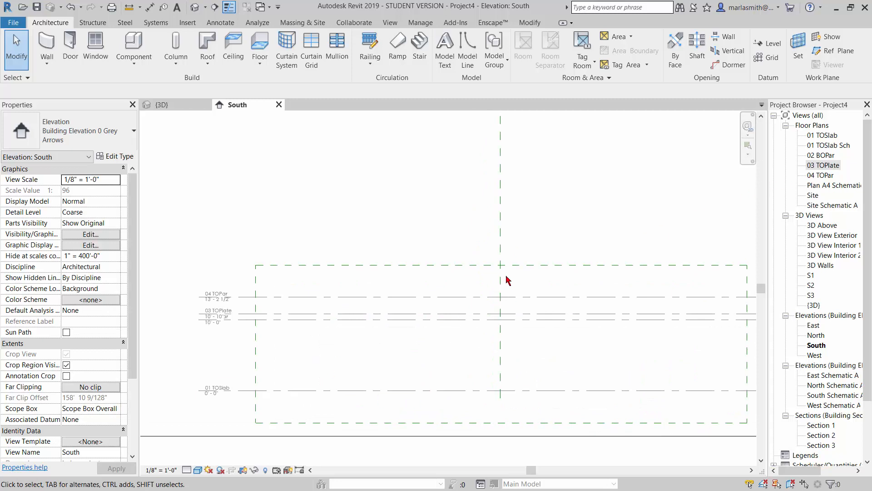
Step: Delete the Plan A4 Schematic floor plan view
left_click(821, 186)
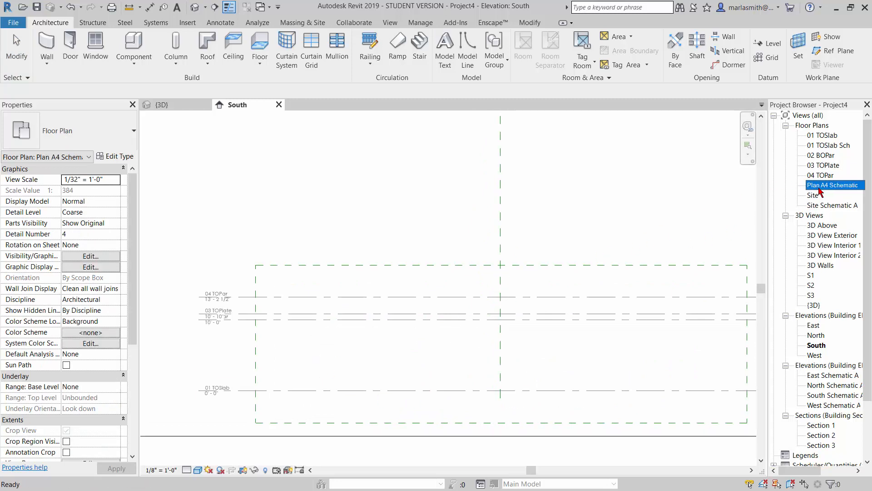
key("Delete")
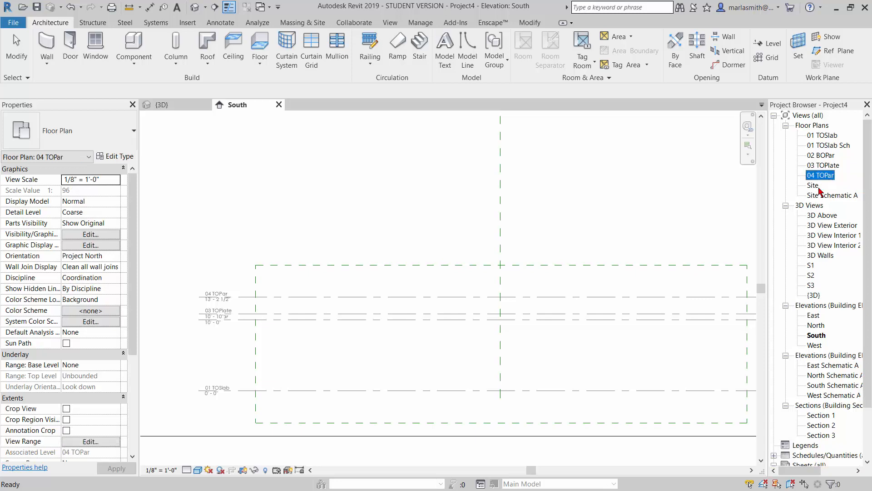
left_click(350, 225)
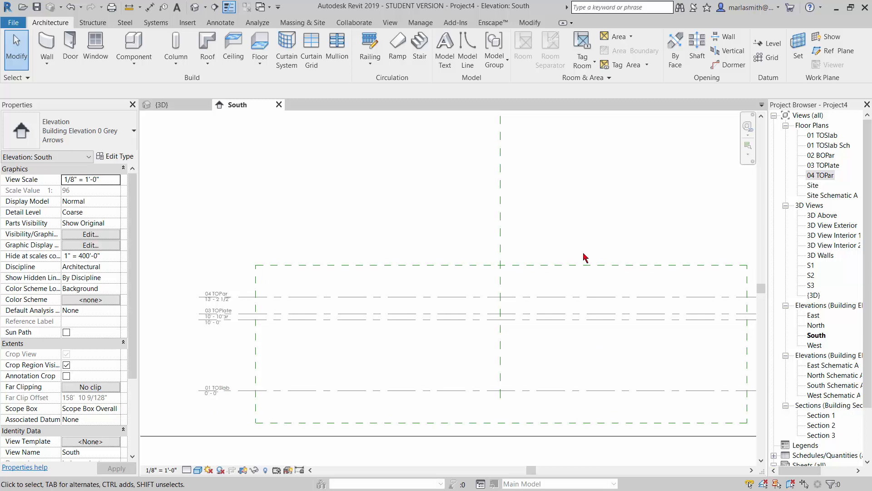
Step: Copy the 01 TOSlab level 2'-0" straight down to create a new level below it
scroll(277, 411, "up", 3)
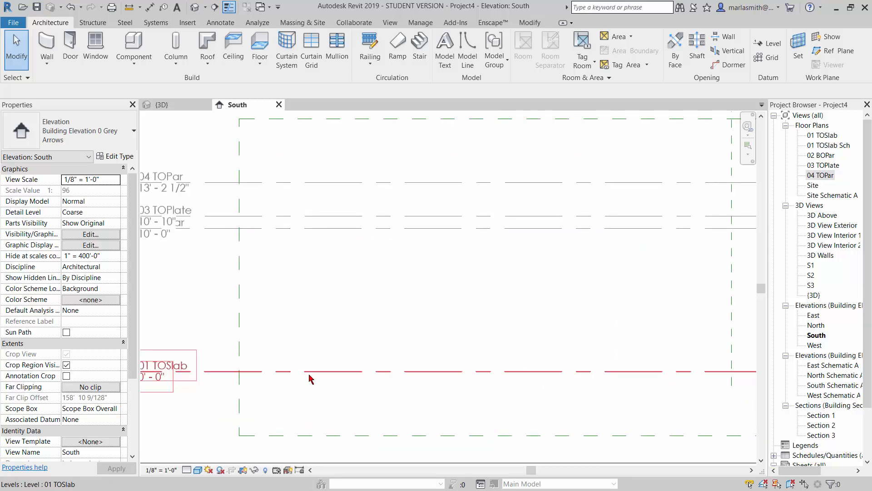
left_click(377, 374)
scroll(376, 378, "down", 1)
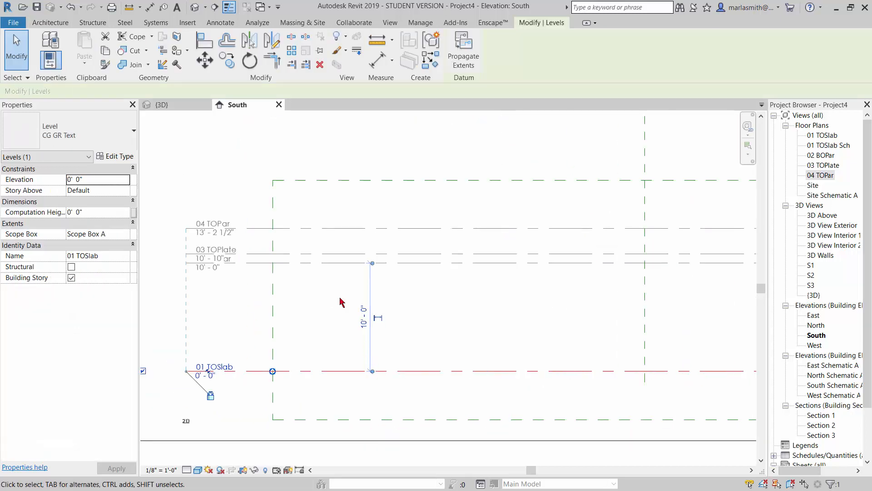
left_click(227, 60)
left_click(312, 319)
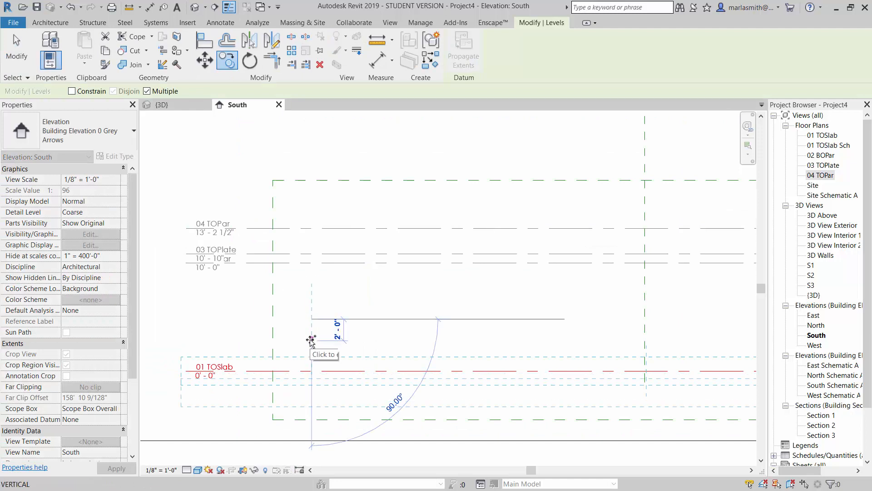
left_click(311, 340)
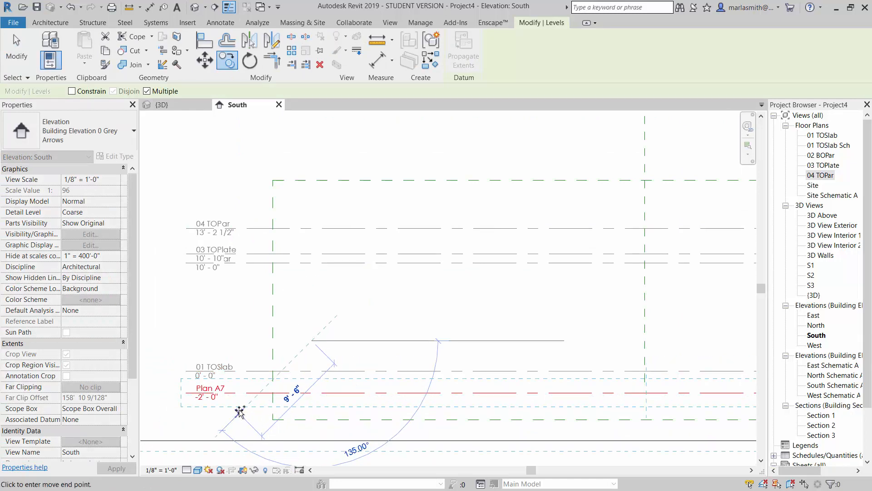
key("Escape")
key("Escape")
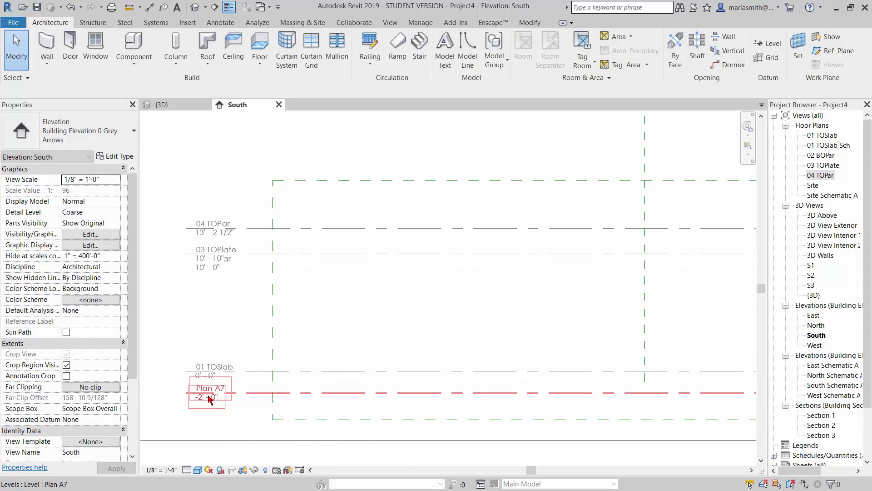
Step: Rename the copied level below 01 TOSlab as 00 TOBeam
scroll(208, 393, "up", 3)
left_click(216, 386)
left_click(216, 385)
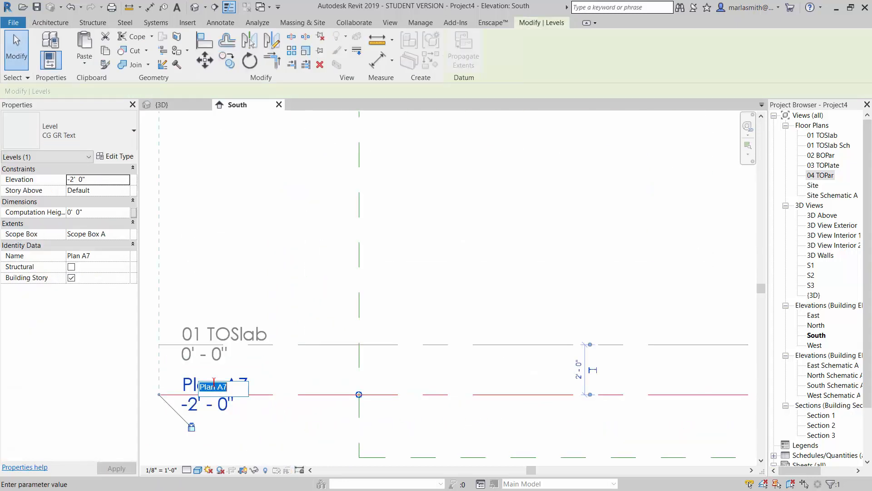
type("00 TOBeam")
key("Return")
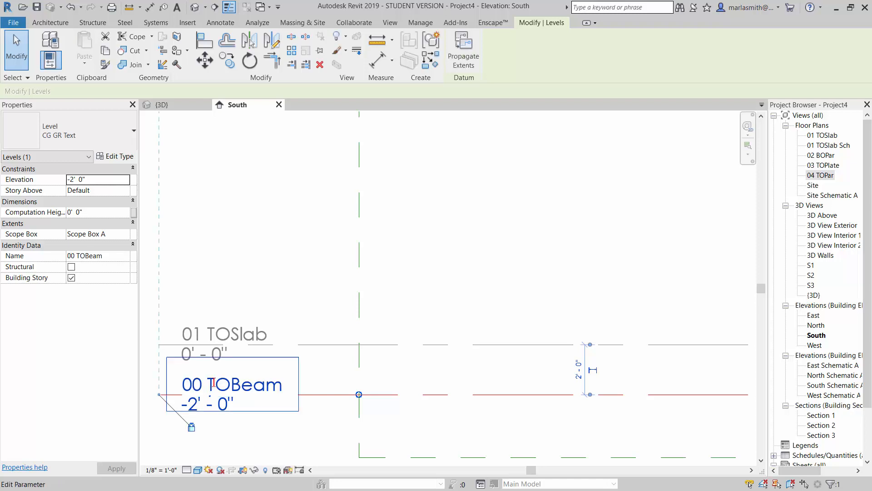
Step: Add an elbow to the 02 BOPar level line so its label sits below and clear of the 03 TOPlate label
left_click(287, 436)
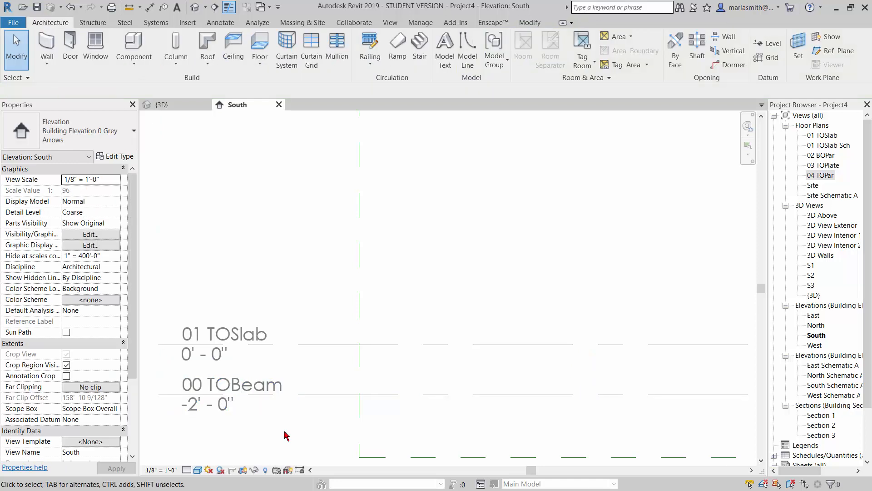
scroll(286, 435, "down", 2)
scroll(266, 274, "up", 5)
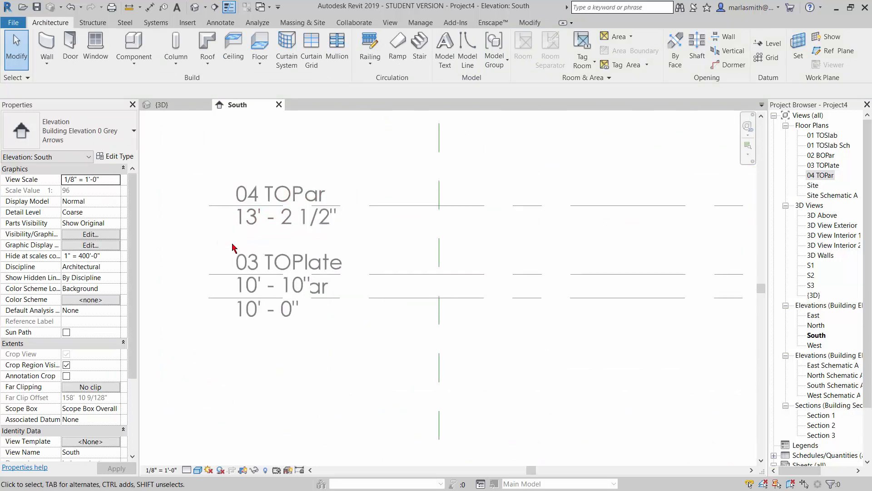
scroll(266, 274, "down", 1)
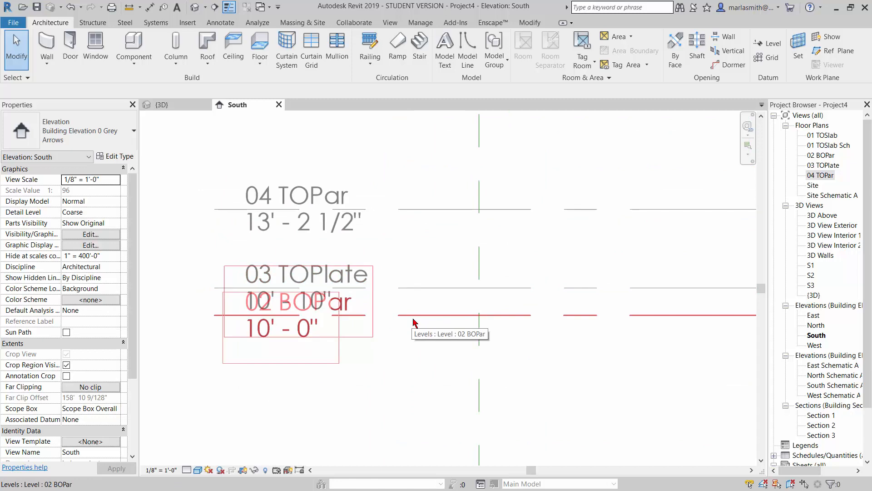
left_click(428, 315)
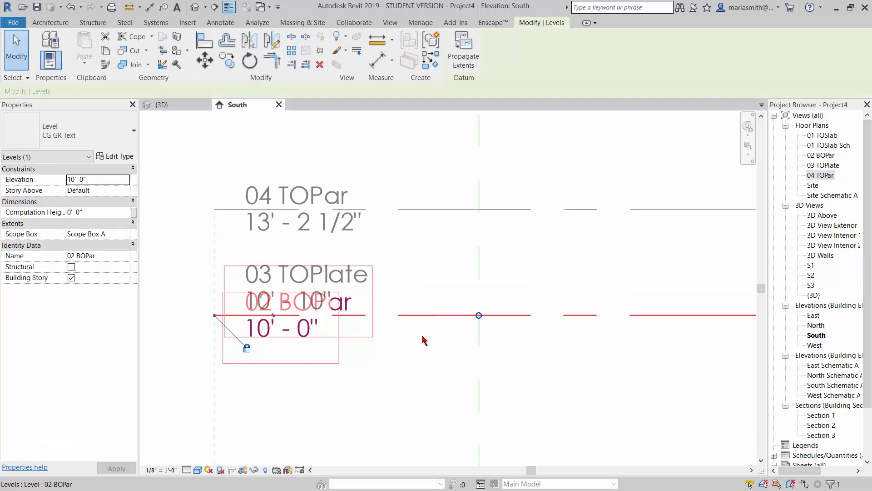
left_click(275, 321)
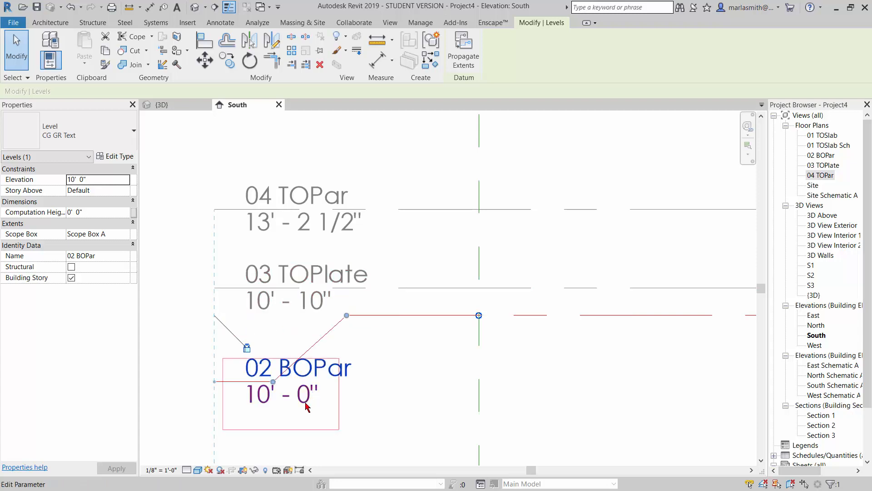
Step: Reshape the 02 BOPar elbow so its lower segment extends past the label text and slopes up to the level line
left_click_drag(280, 388, 374, 378)
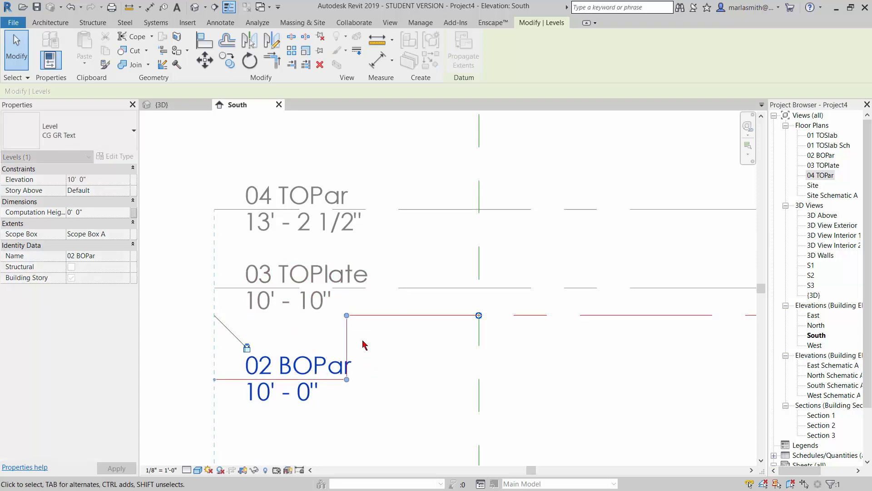
left_click_drag(347, 315, 438, 315)
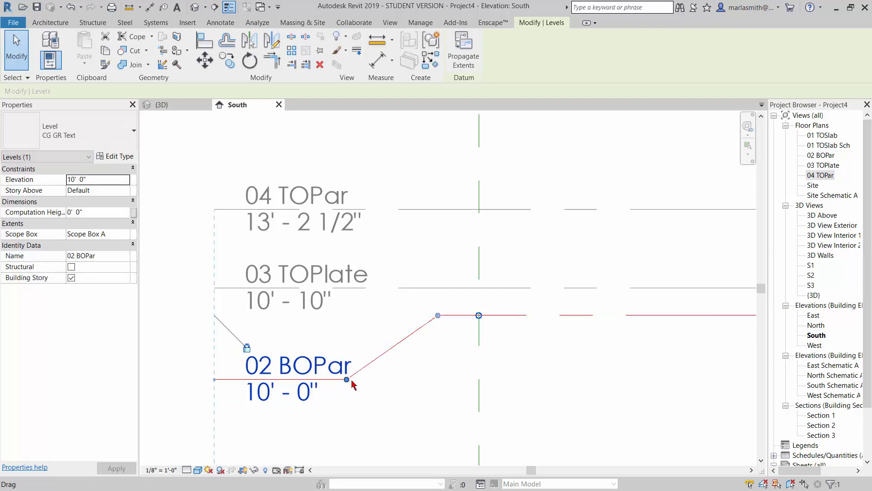
left_click_drag(353, 381, 387, 372)
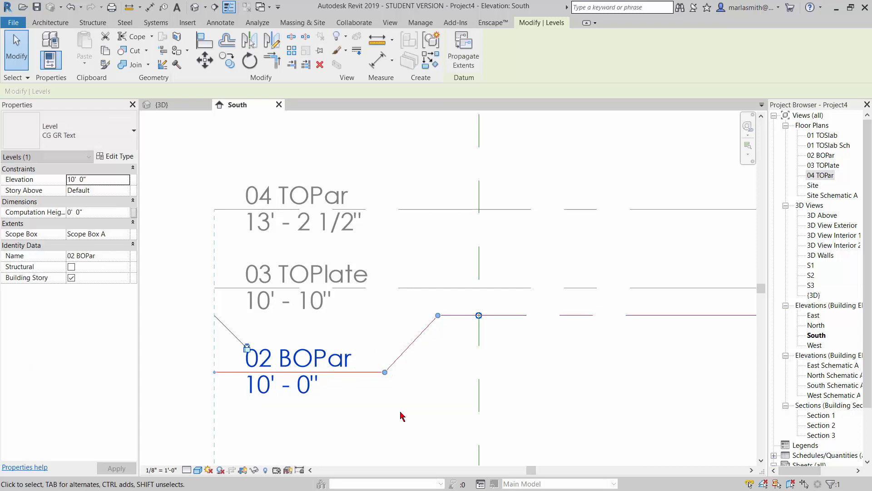
left_click(401, 412)
scroll(281, 340, "down", 5)
scroll(201, 223, "down", 2)
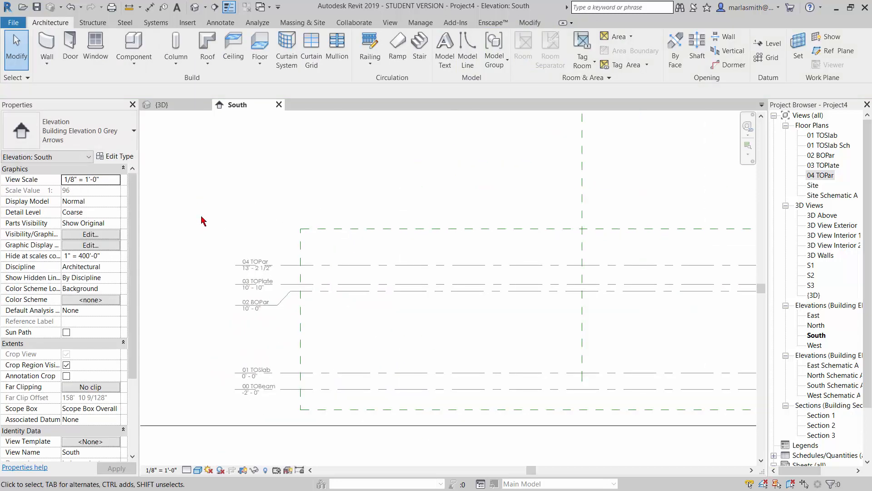
scroll(200, 214, "down", 2)
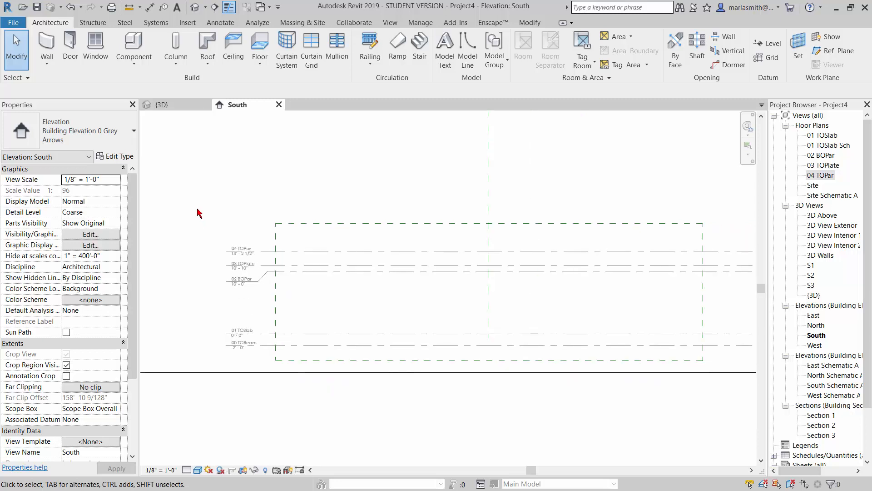